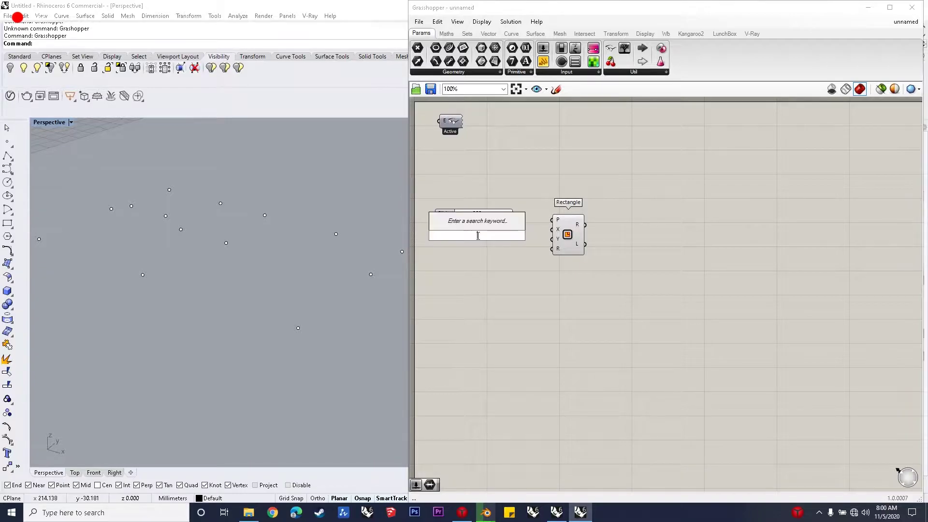
Step: Feed the Rectangle component's X and Y size inputs from number sliders of 200 and 100
key(Return)
drag(515, 214, 497, 227)
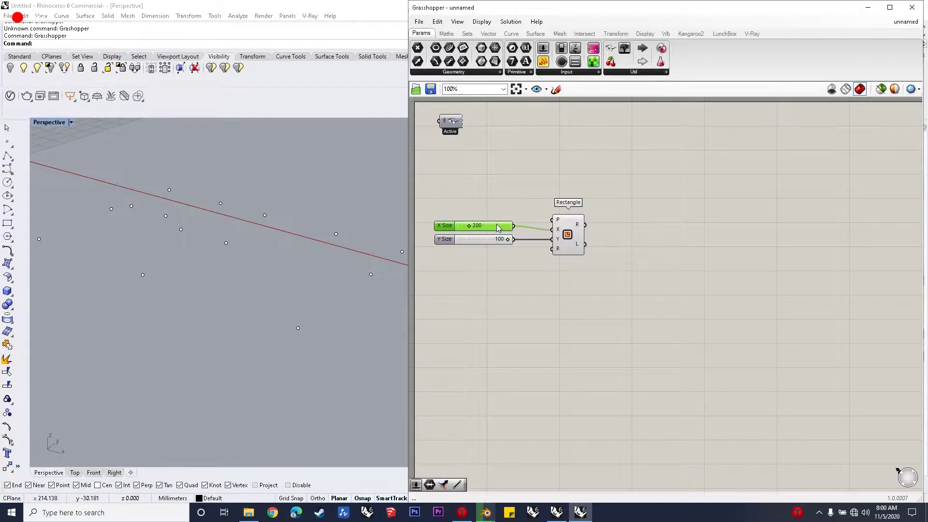
scroll(196, 258, down, 13)
scroll(198, 266, up, 8)
right_drag(222, 281, 253, 314)
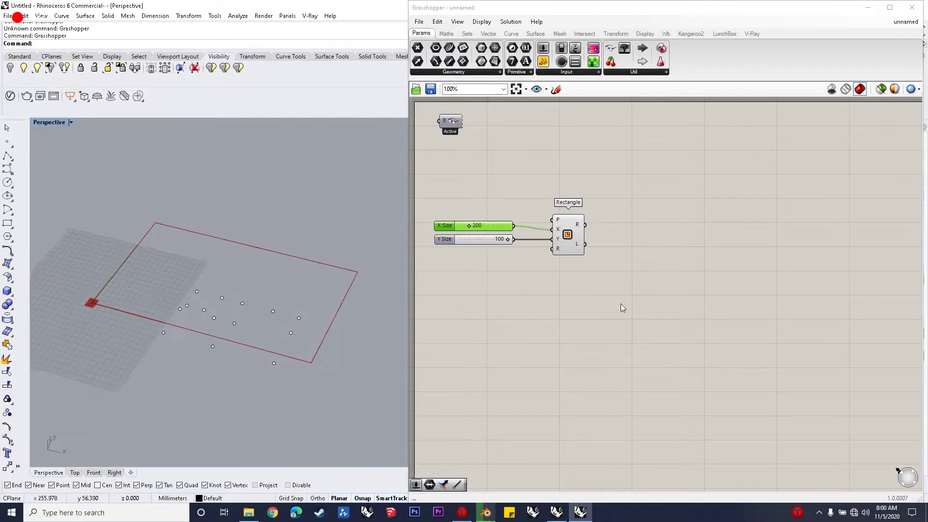
Step: Add a Surface parameter beside the Rectangle component and connect the rectangle output to it
double_click(639, 248)
text(sur)
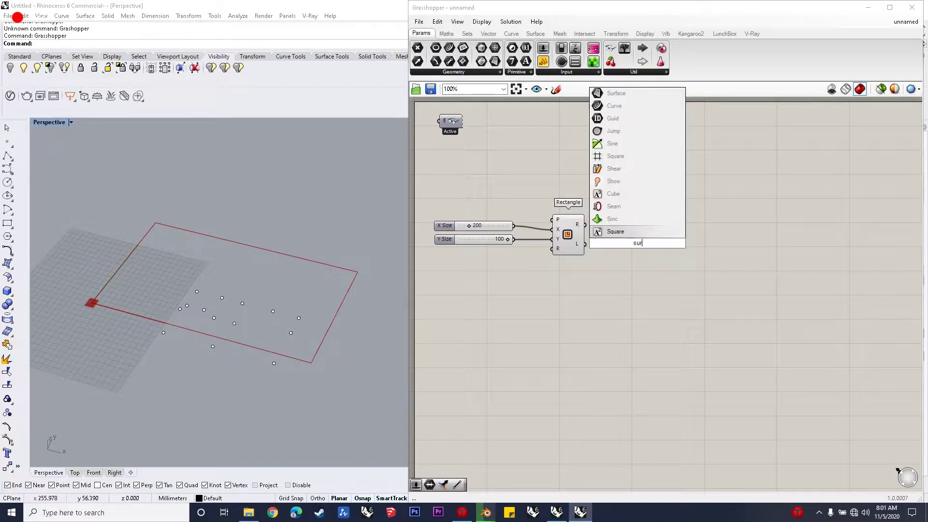
text(ff)
key(BackSpace)
text(a)
key(BackSpace)
text(f)
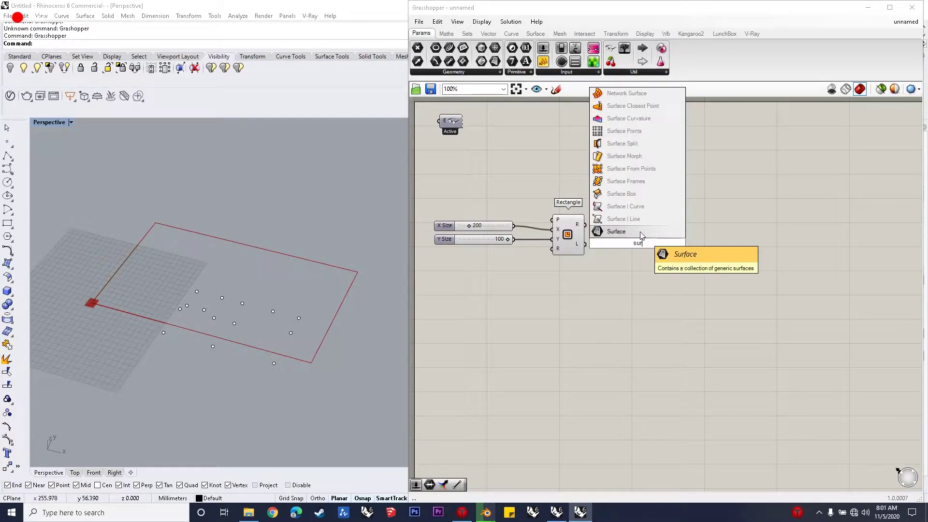
key(Return)
drag(586, 225, 628, 244)
drag(634, 244, 626, 225)
Step: Add an Extrude component above the Surface and connect a new Unit Z vector to its direction input
double_click(663, 165)
text(extrude)
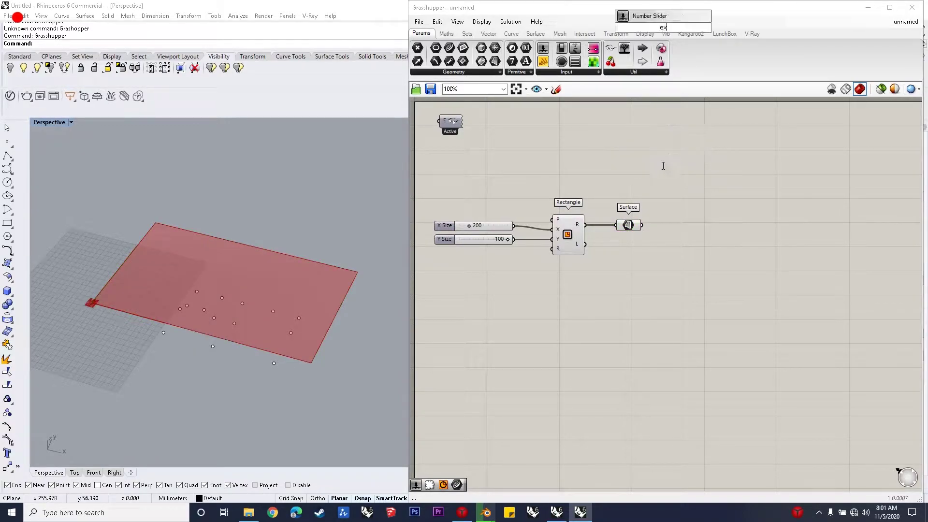
key(Return)
drag(669, 163, 618, 170)
double_click(576, 172)
text(z)
key(Return)
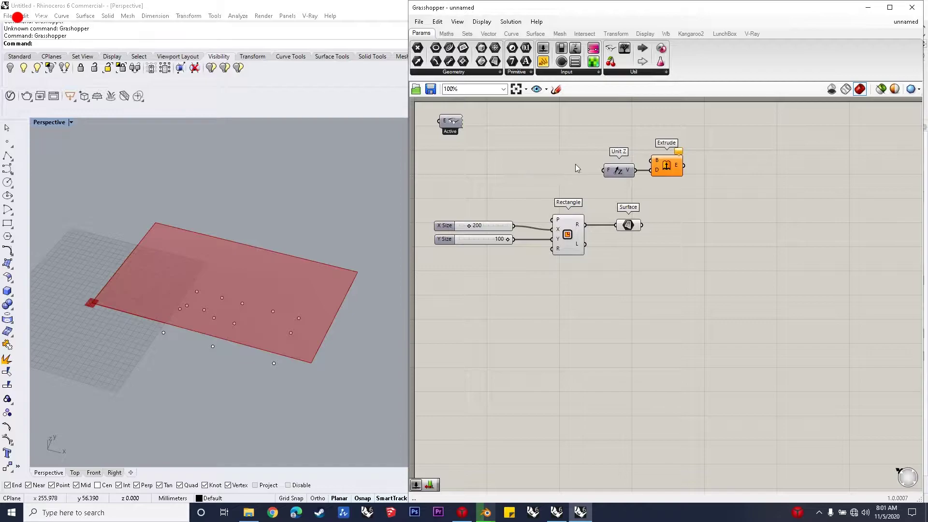
Step: Add a number slider of 12 as the Unit Z factor and align it with the X Size and Y Size sliders
double_click(565, 174)
text(12)
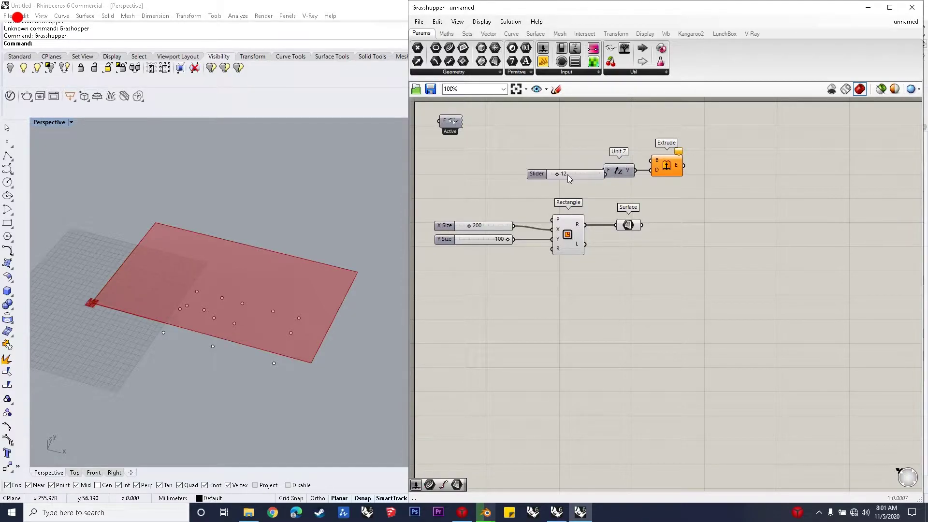
key(Return)
drag(604, 170, 575, 175)
drag(505, 174, 436, 175)
drag(506, 279, 454, 169)
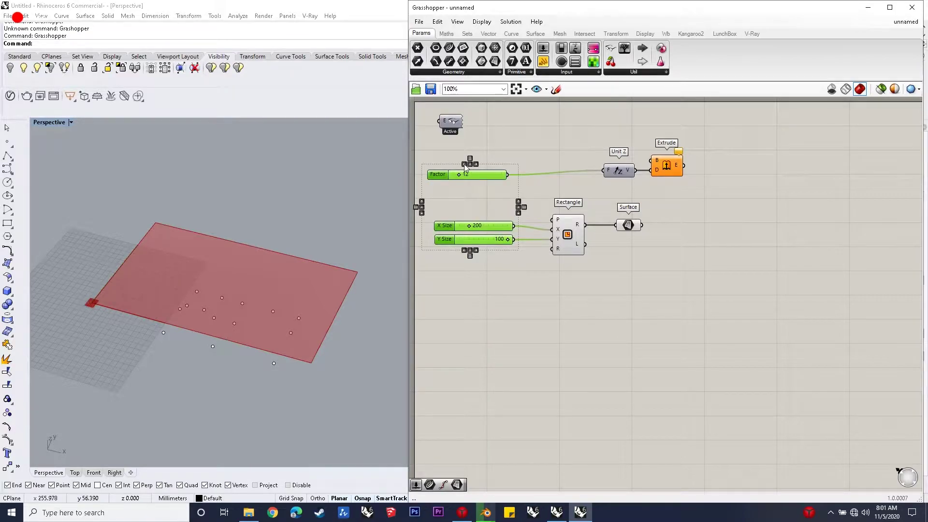
click(464, 164)
click(530, 141)
Step: Connect the Surface to Extrude's base input and feed the extrusion into the region input of a new Populate 3D component
drag(613, 173, 642, 225)
right_drag(231, 284, 224, 232)
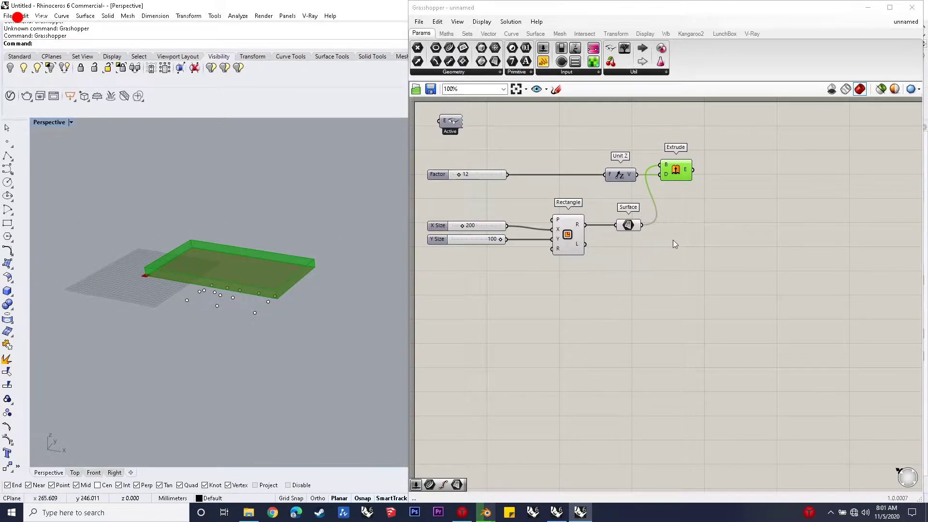
click(717, 177)
double_click(717, 177)
text(populate 3d)
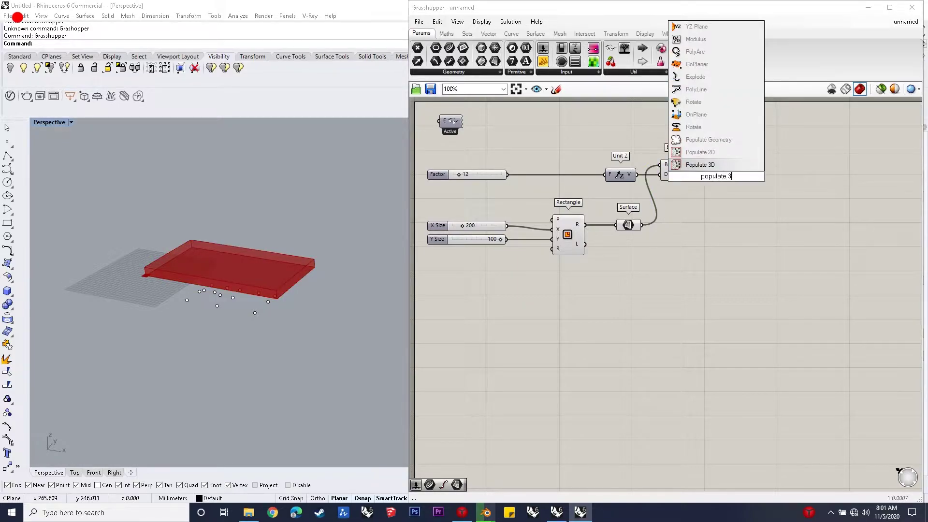
key(Return)
drag(693, 170, 747, 183)
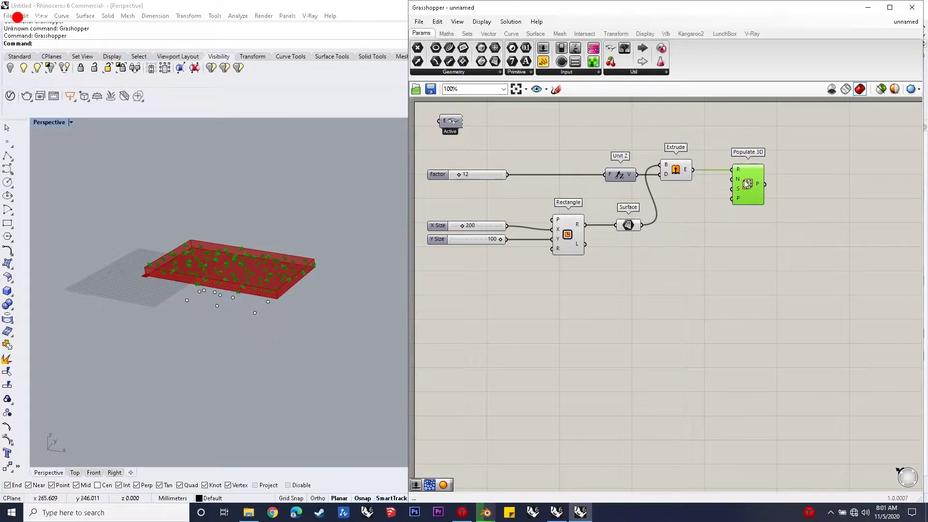
Step: Add number sliders of 300 and 10 for Populate 3D's count and seed inputs and align them beneath the Extrude component
click(700, 255)
double_click(700, 255)
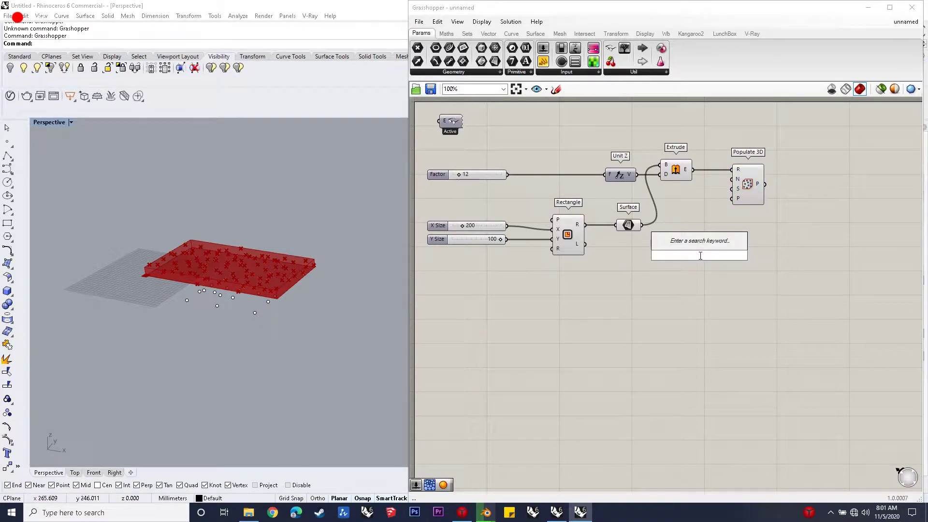
text(slider)
key(Return)
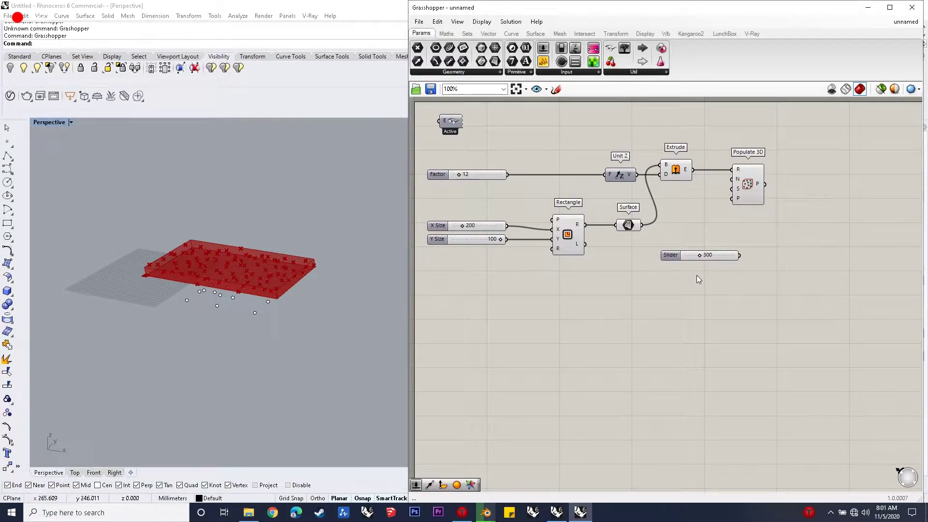
double_click(697, 275)
text(slider)
key(Return)
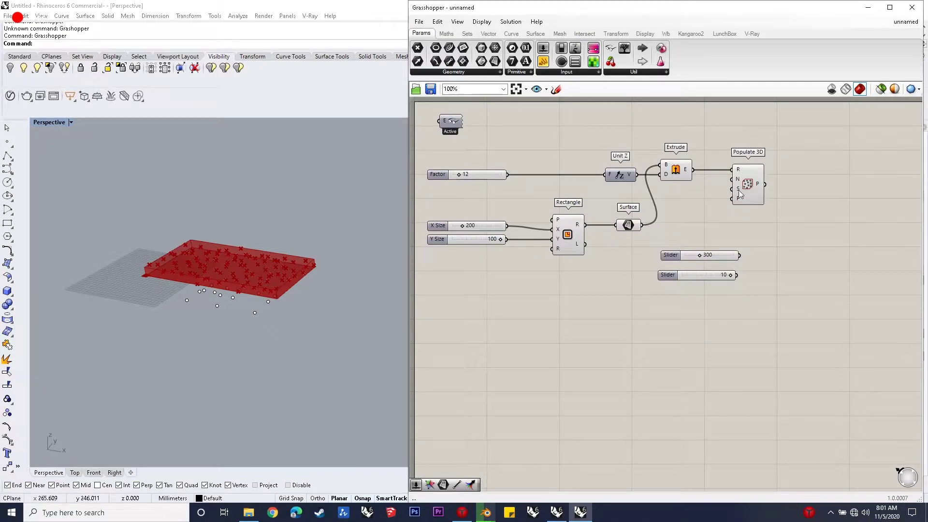
drag(735, 187, 776, 198)
drag(719, 311, 708, 206)
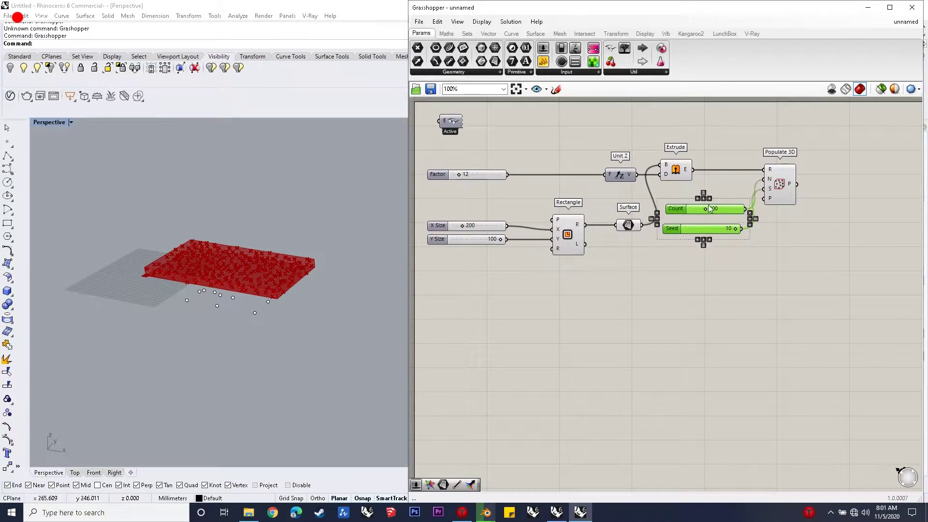
click(751, 267)
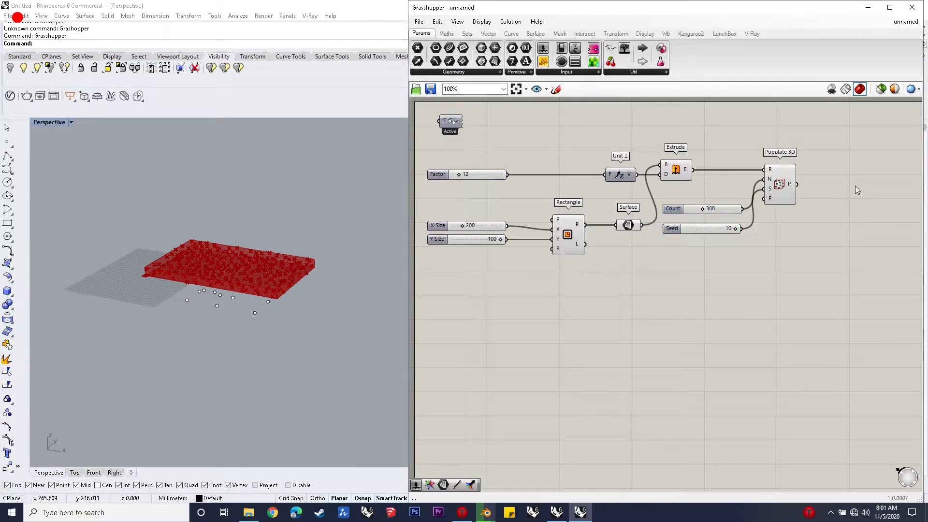
Step: Add a Curve Closest Point component in the empty canvas area beyond Populate 3D
scroll(544, 231, down, 4)
scroll(730, 208, up, 2)
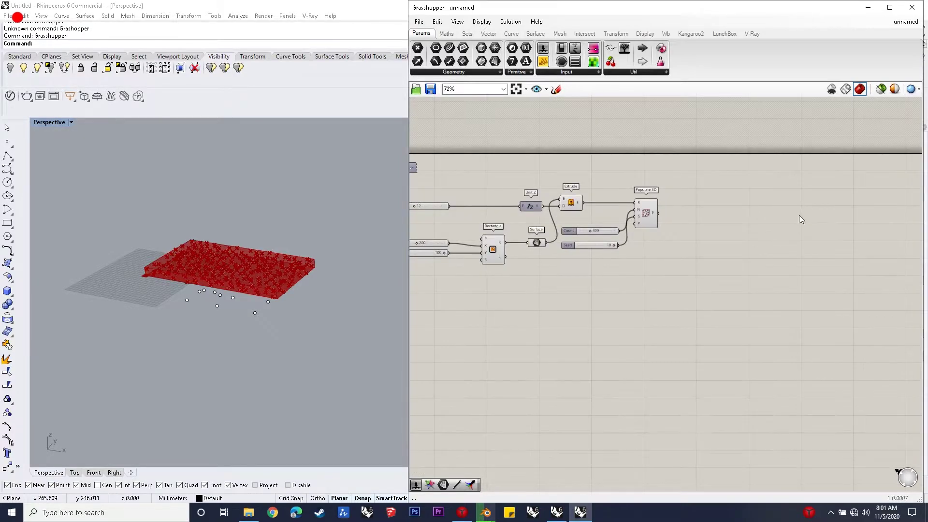
double_click(784, 210)
text(cu)
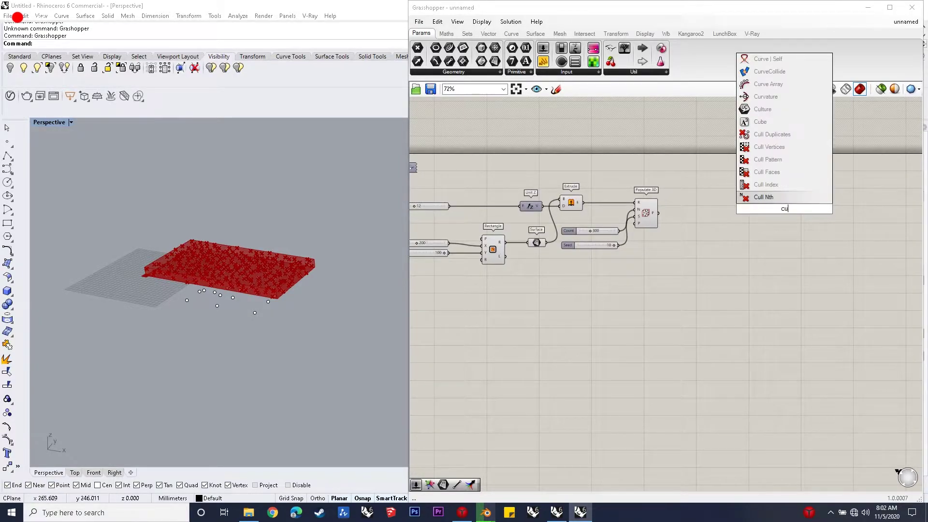
text(rve closest point)
key(Return)
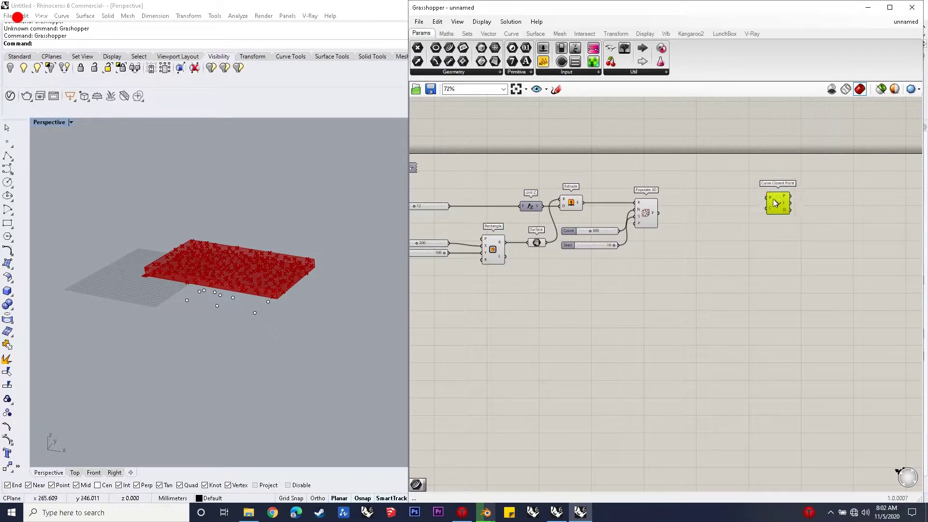
Step: Move the box and Populate 3D component group down the canvas and reposition Curve Closest Point above it
scroll(774, 203, down, 3)
drag(723, 270, 532, 193)
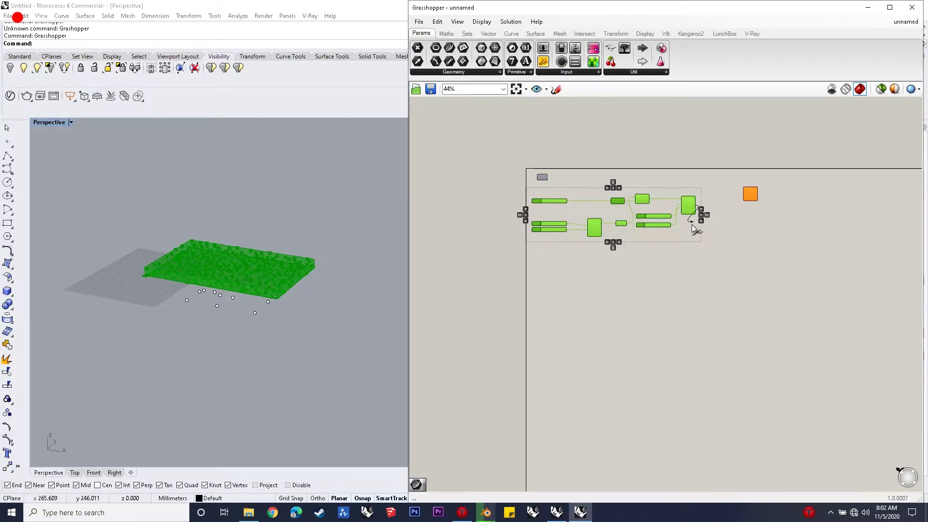
drag(688, 210, 692, 254)
click(738, 232)
scroll(740, 230, up, 5)
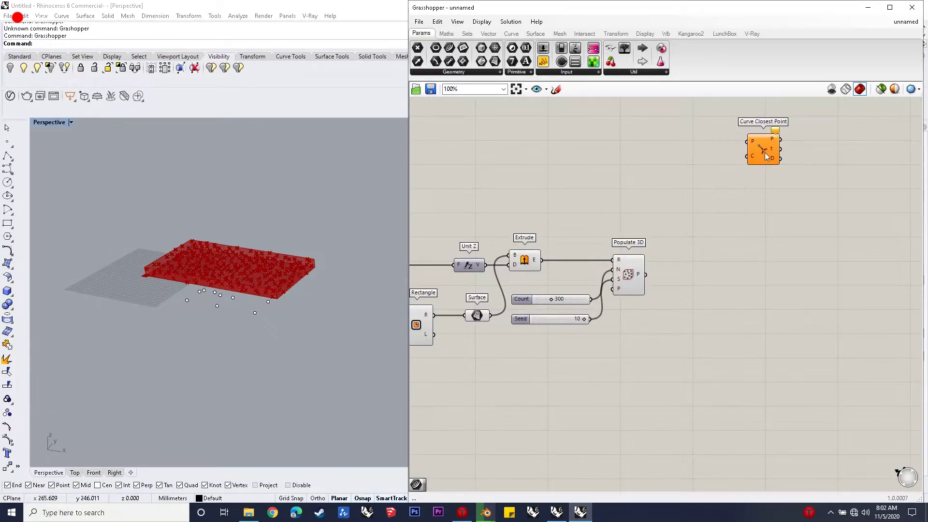
drag(761, 150, 778, 163)
Step: Add a Box Corners component, connect the Extrude output to it, and align it with Populate 3D
double_click(646, 151)
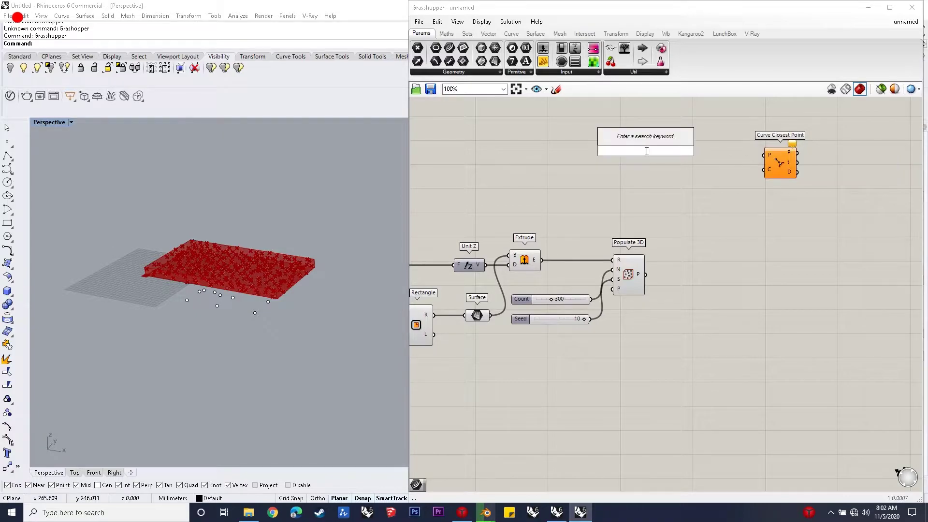
text(box corners)
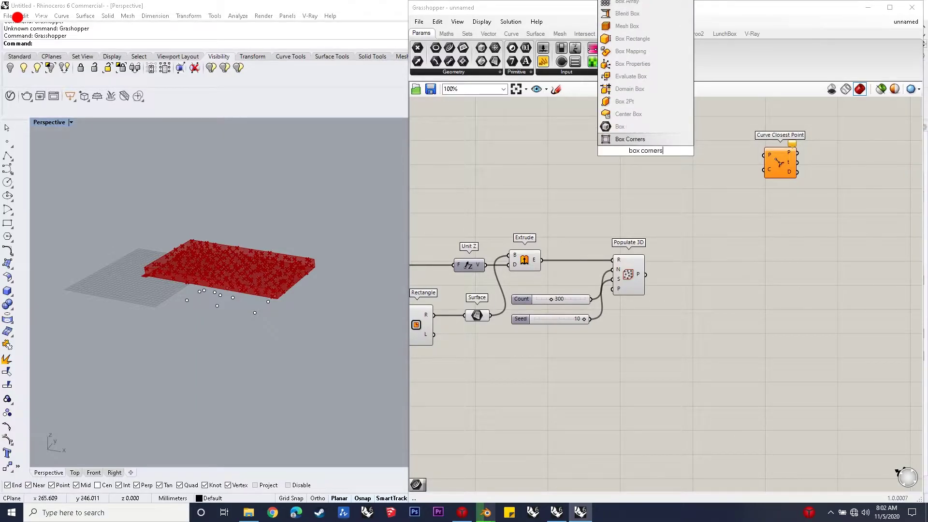
click(671, 138)
drag(542, 260, 625, 171)
click(648, 309)
drag(649, 309, 628, 165)
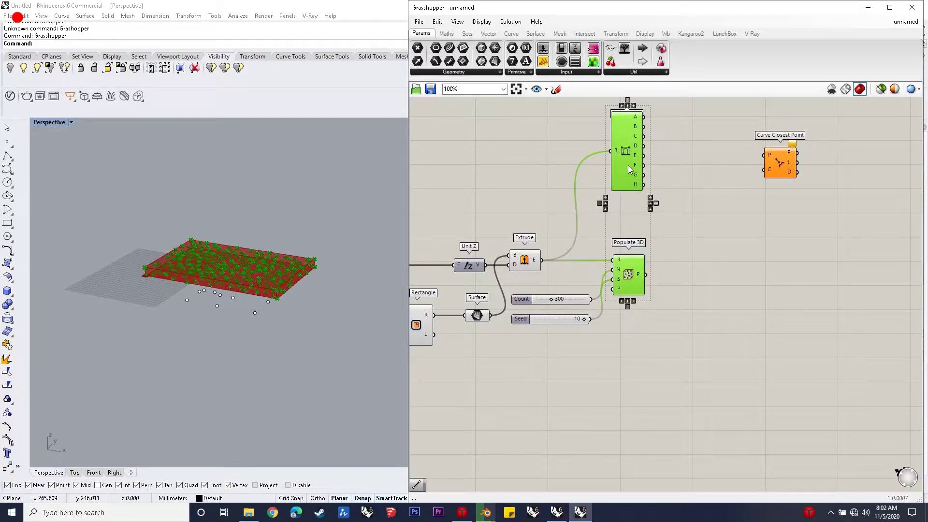
click(678, 163)
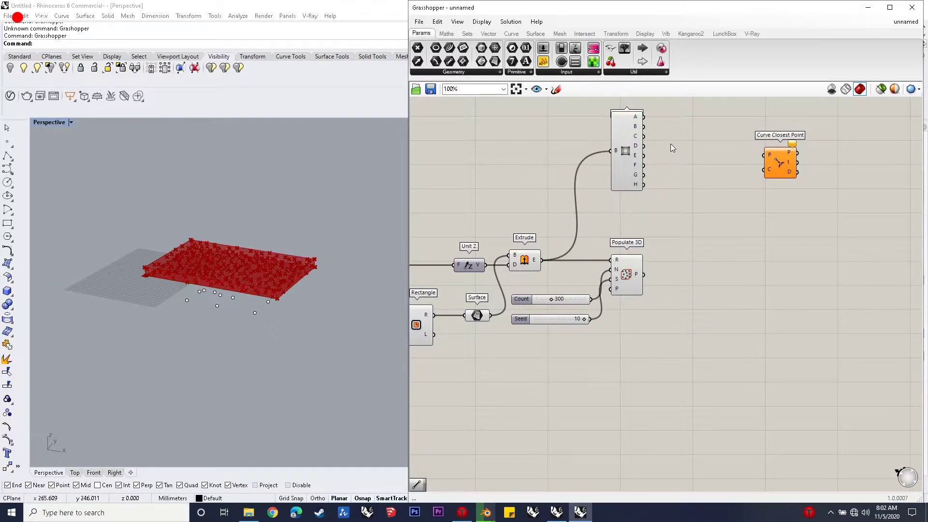
Step: Add a Point parameter connected to corner A of Box Corners
double_click(670, 144)
text(point)
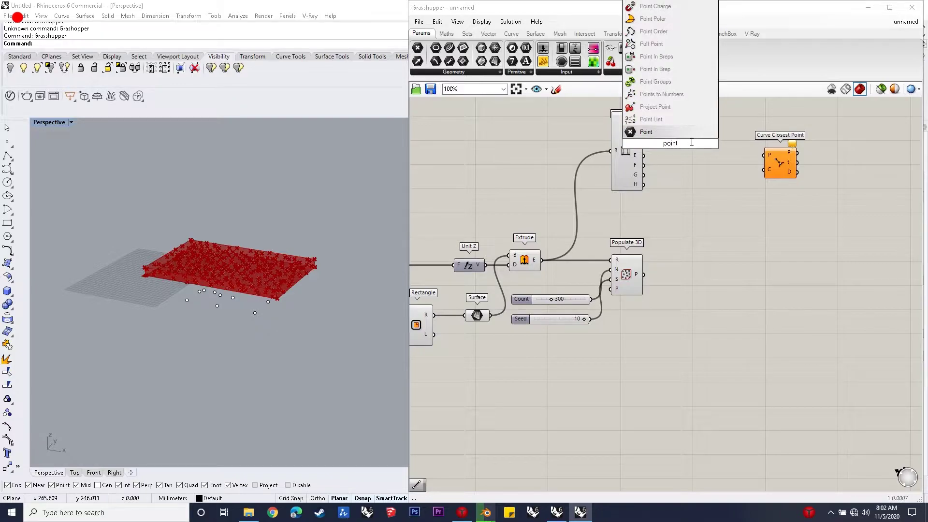
key(Return)
drag(673, 146, 683, 116)
scroll(198, 312, up, 3)
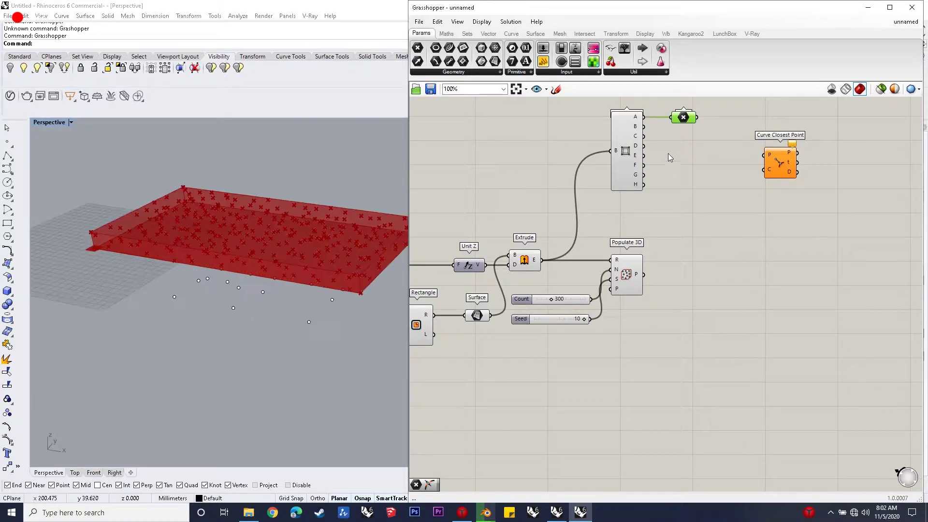
right_drag(290, 271, 159, 244)
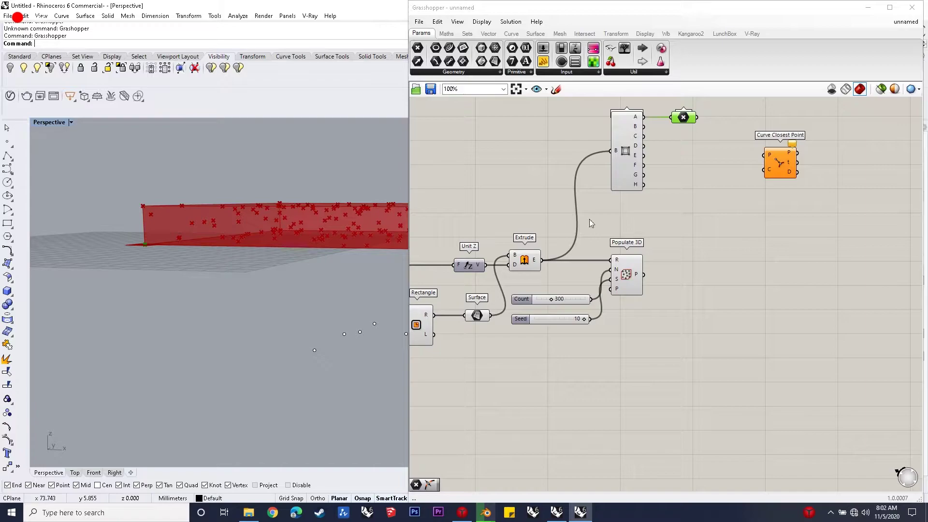
Step: Add a second Point parameter below the first and connect it to corner G of Box Corners
double_click(689, 176)
text(point)
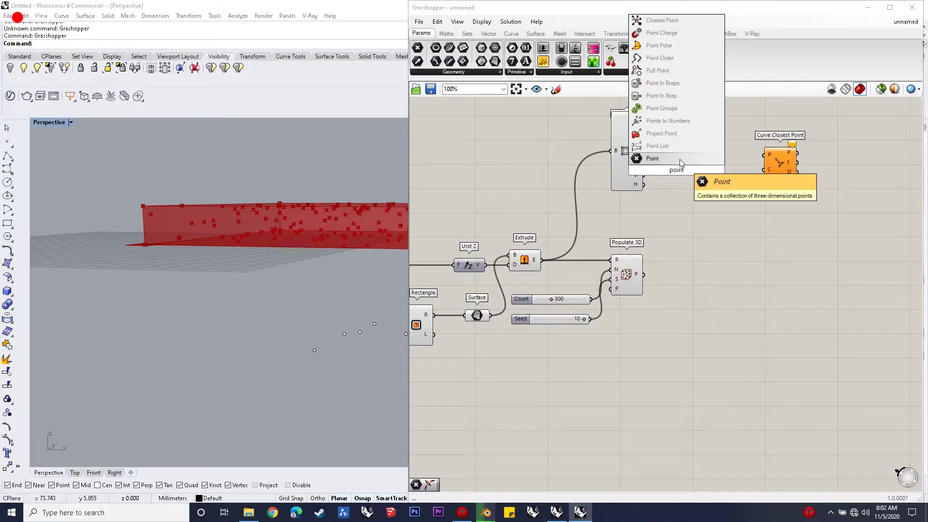
key(Return)
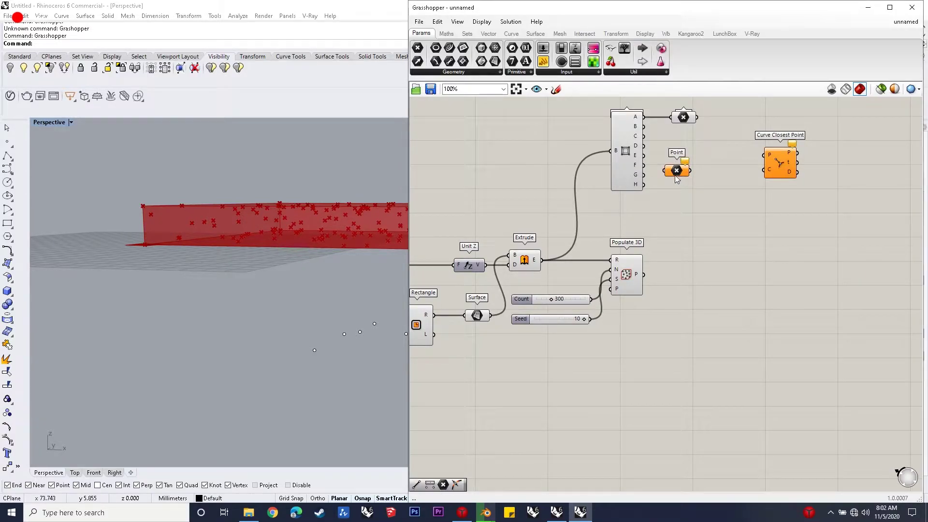
drag(677, 172, 682, 174)
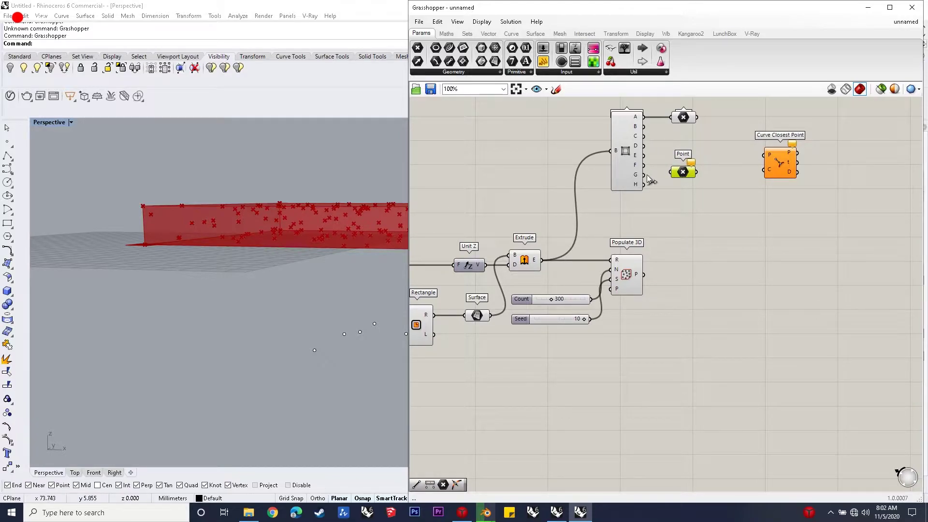
drag(683, 177, 684, 183)
right_drag(378, 183, 390, 252)
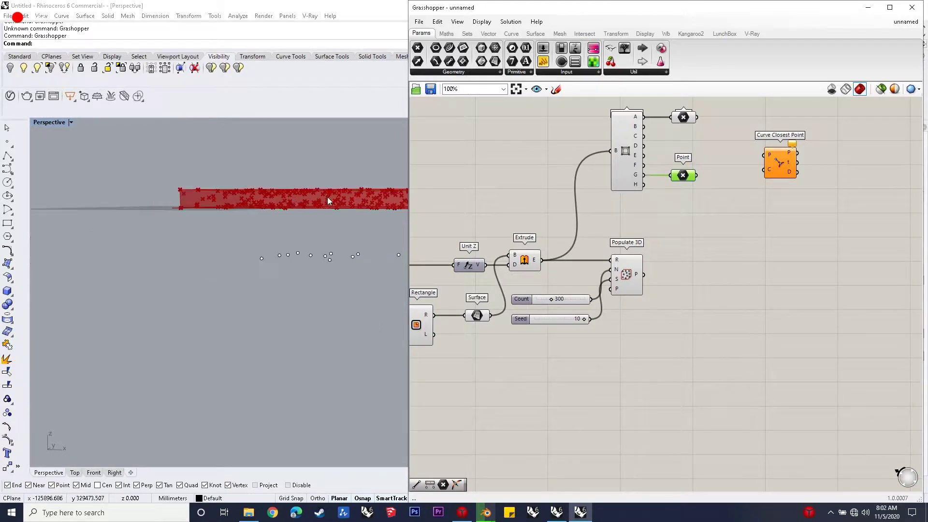
Step: Add a Line component joining the two corner points, from corner A to corner G
scroll(729, 189, down, 1)
double_click(691, 164)
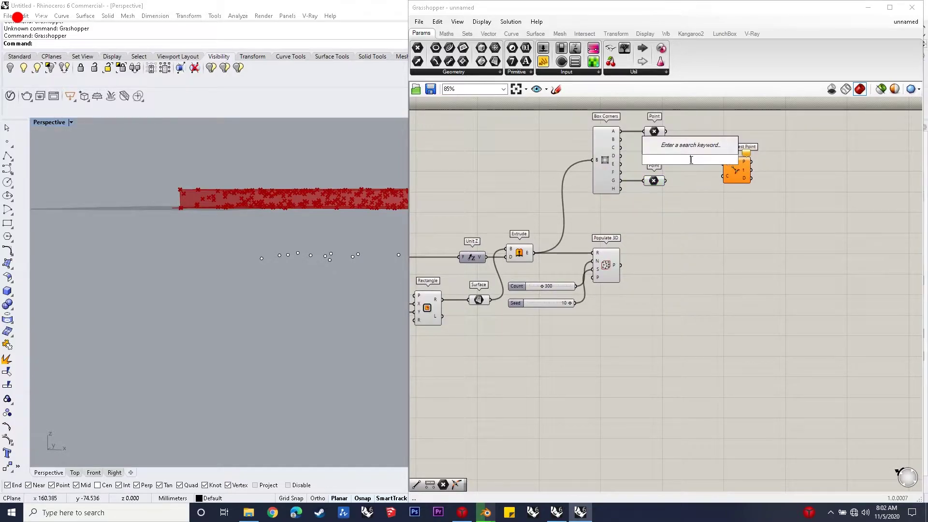
text(line)
click(689, 145)
drag(667, 133, 667, 181)
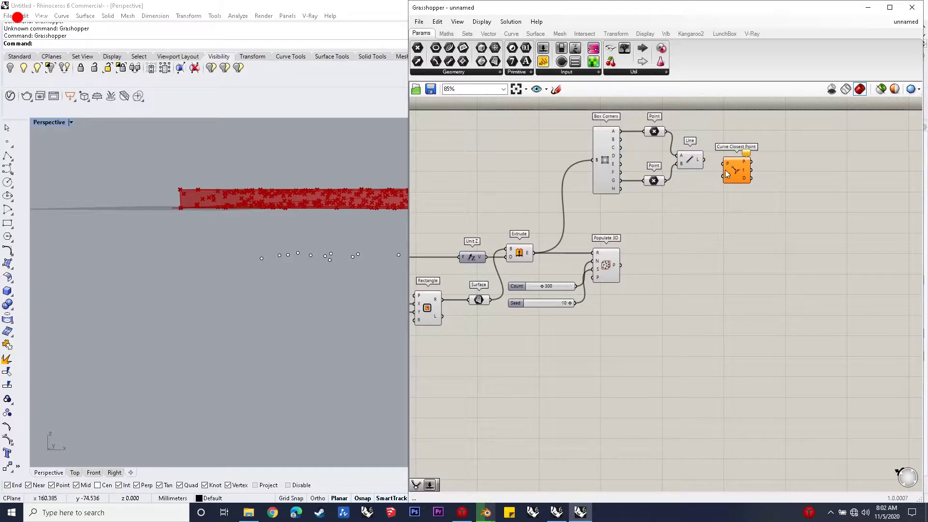
right_drag(225, 204, 200, 198)
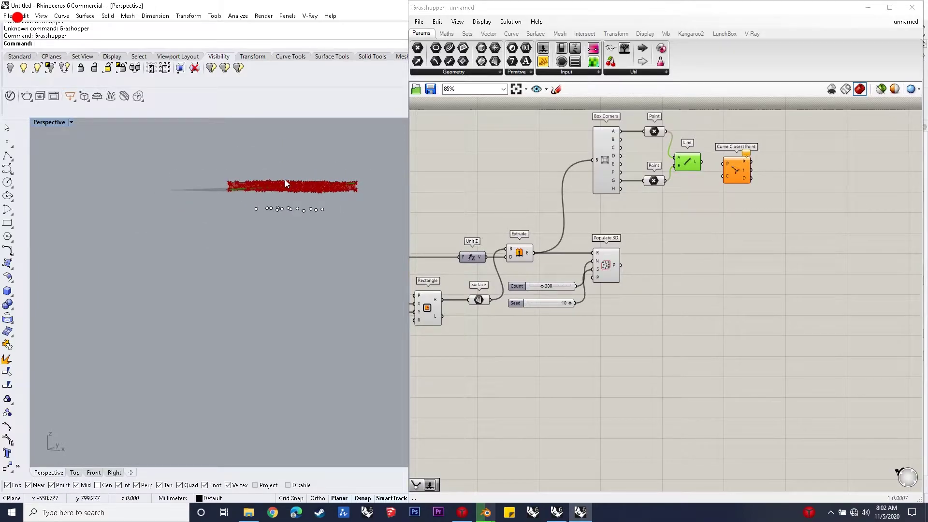
scroll(297, 189, up, 7)
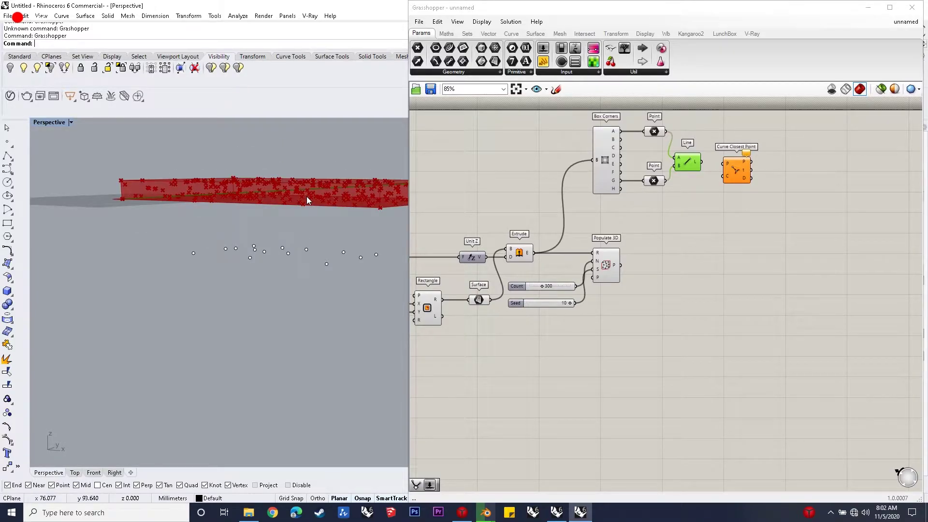
scroll(290, 213, down, 3)
click(711, 221)
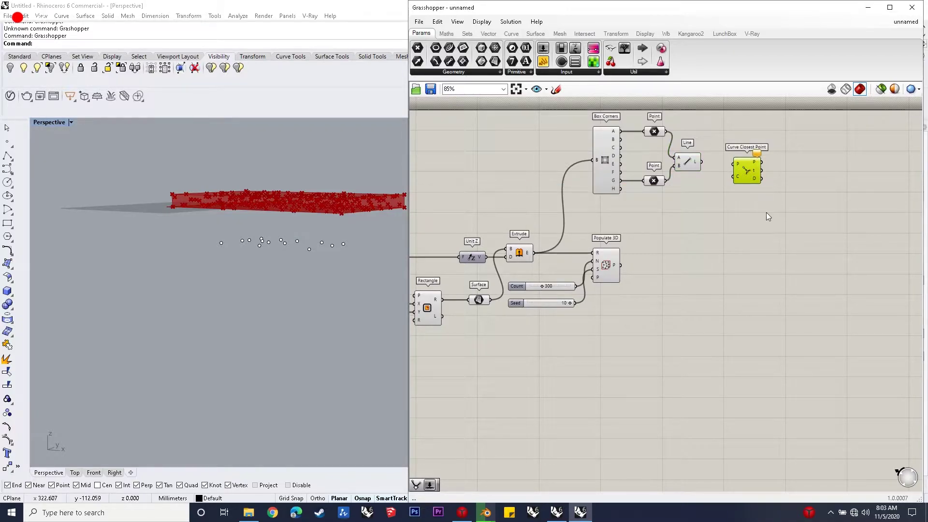
click(766, 236)
double_click(767, 238)
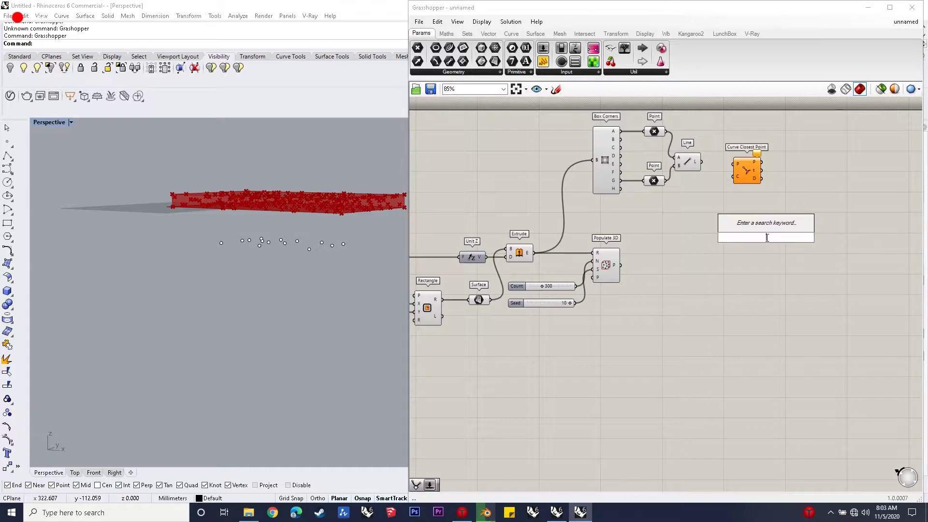
text(point)
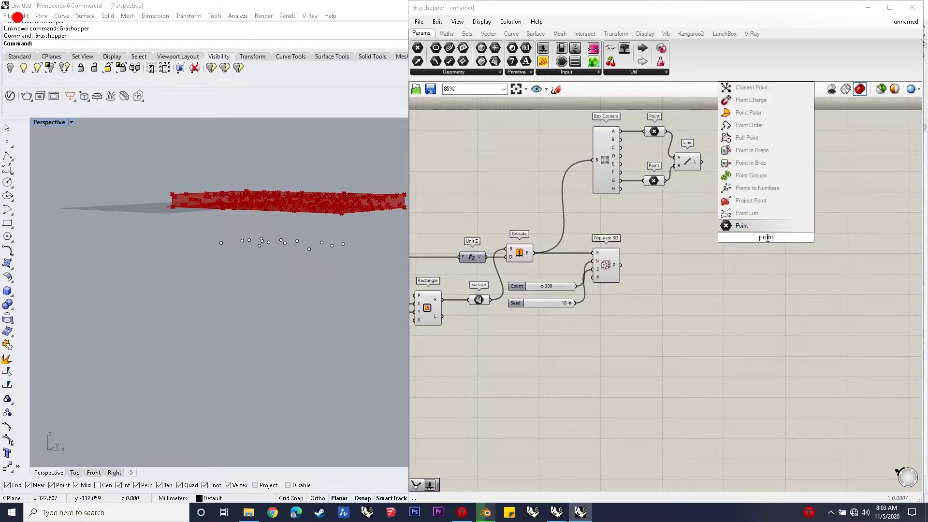
click(778, 225)
Step: Add a Bounds component after Curve Closest Point, and connect Populate 3D's points to P and the Line to C of Curve Closest Point
double_click(815, 244)
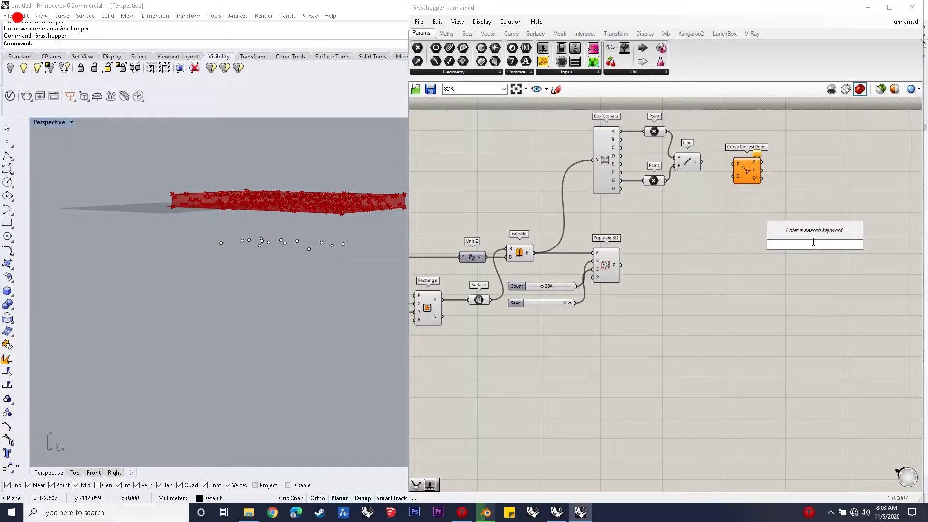
text(bounds\)
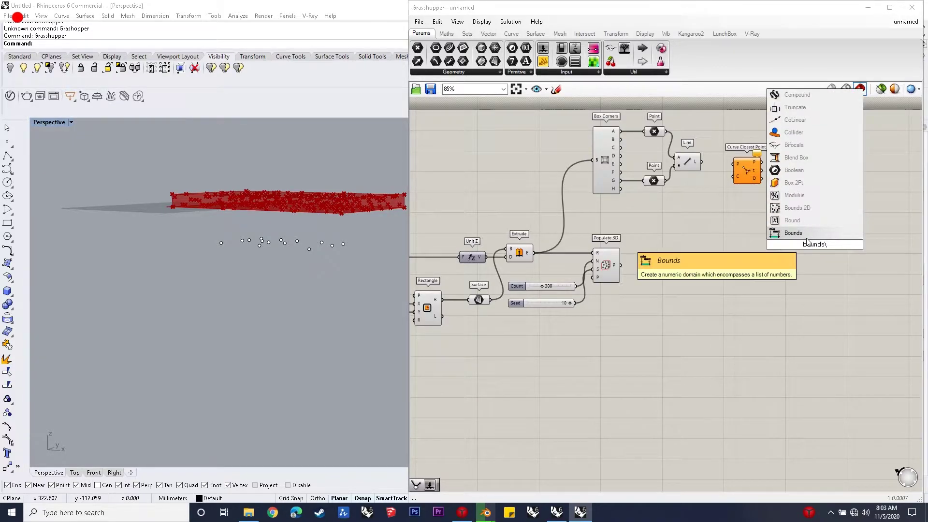
key(Return)
drag(813, 240, 787, 192)
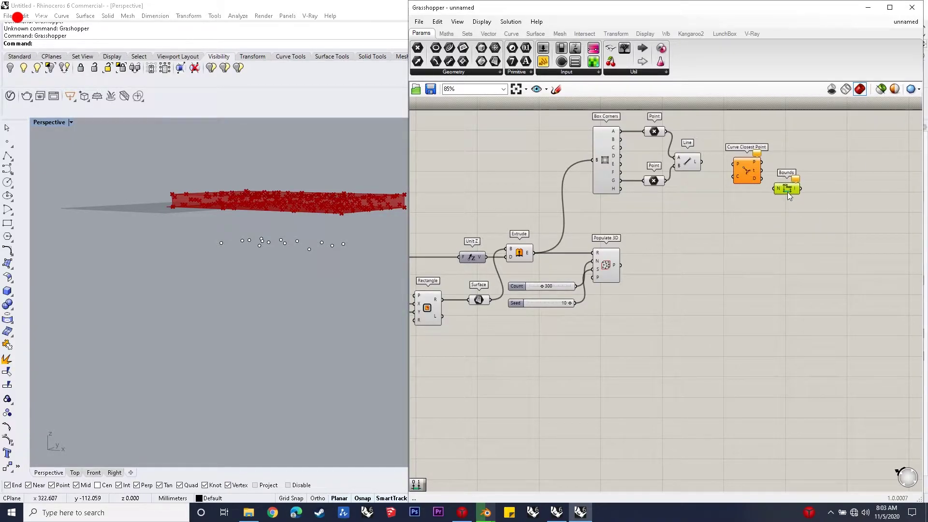
drag(619, 264, 738, 177)
drag(795, 197, 785, 201)
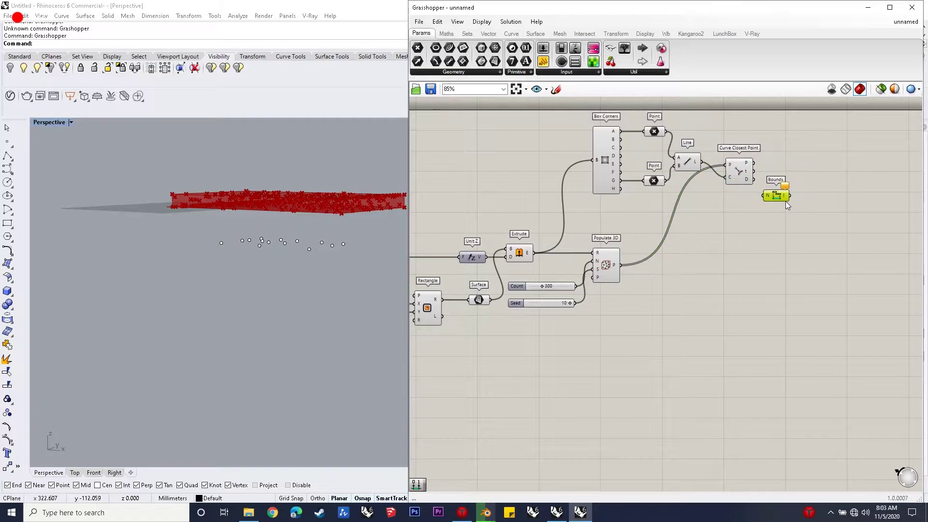
double_click(816, 165)
text(rempnumber)
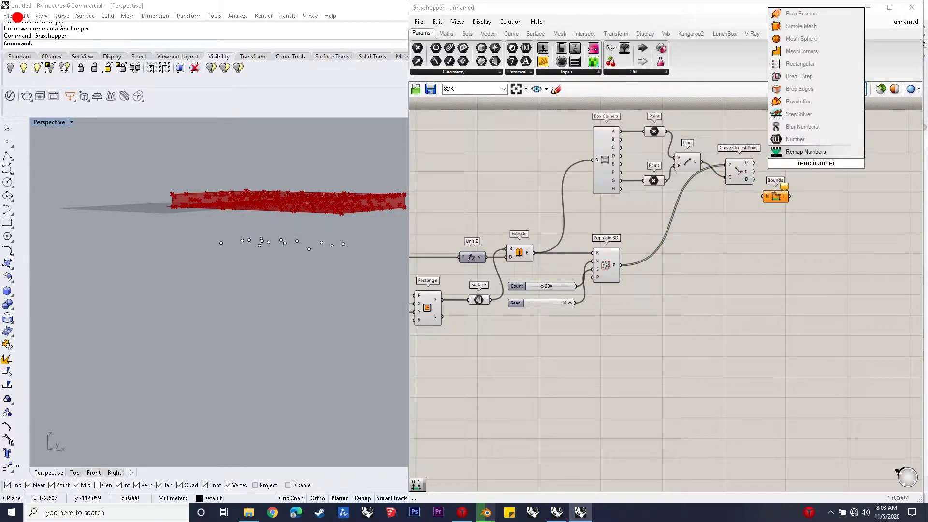
click(816, 139)
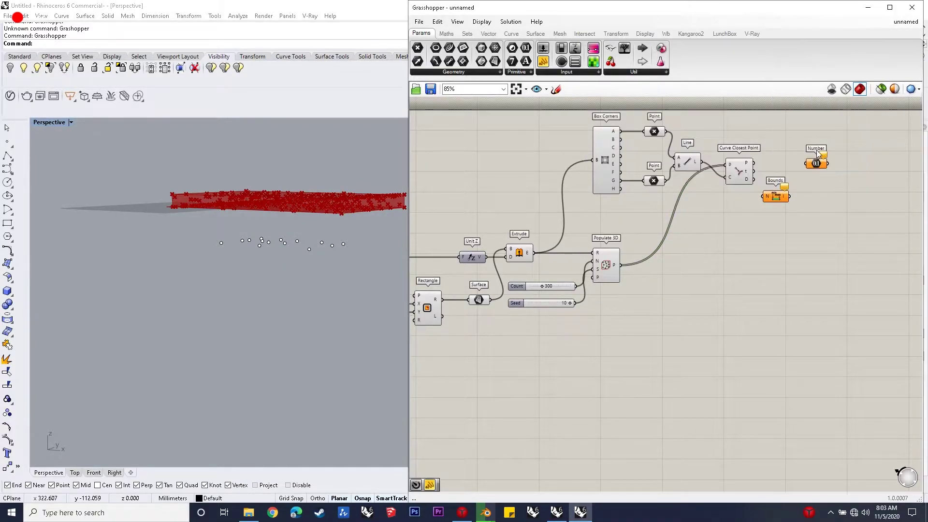
drag(826, 225, 806, 161)
key(Delete)
Step: Add a Remap Numbers component that takes the Curve Closest Point distances as values and their Bounds as the source domain
double_click(816, 161)
text(rema)
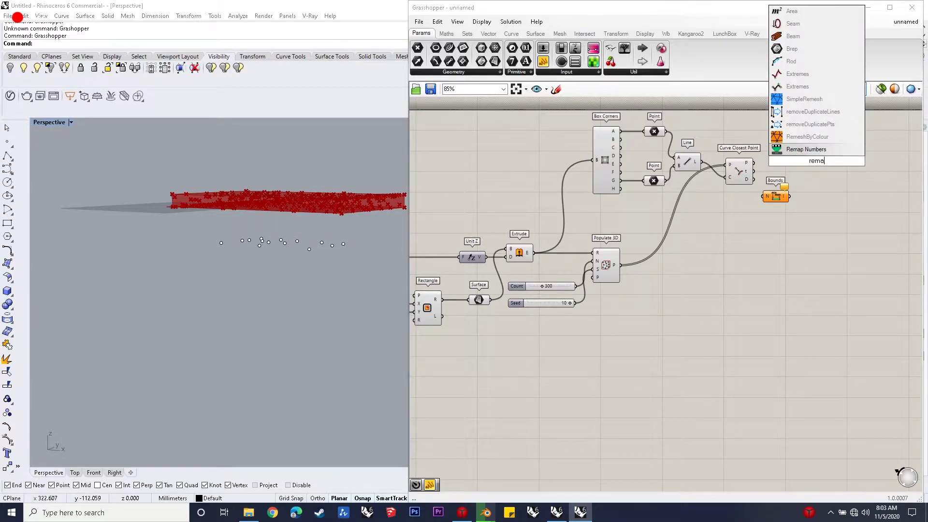
text(pnumbers)
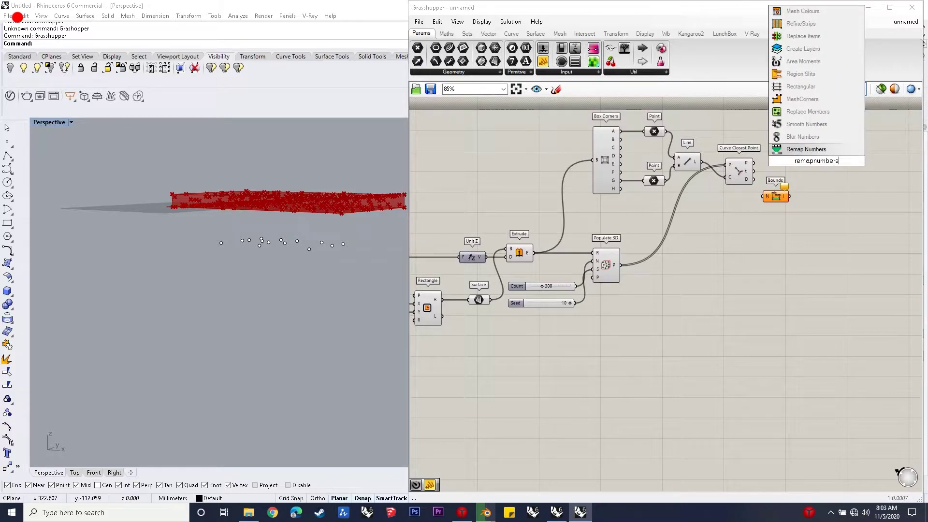
click(809, 151)
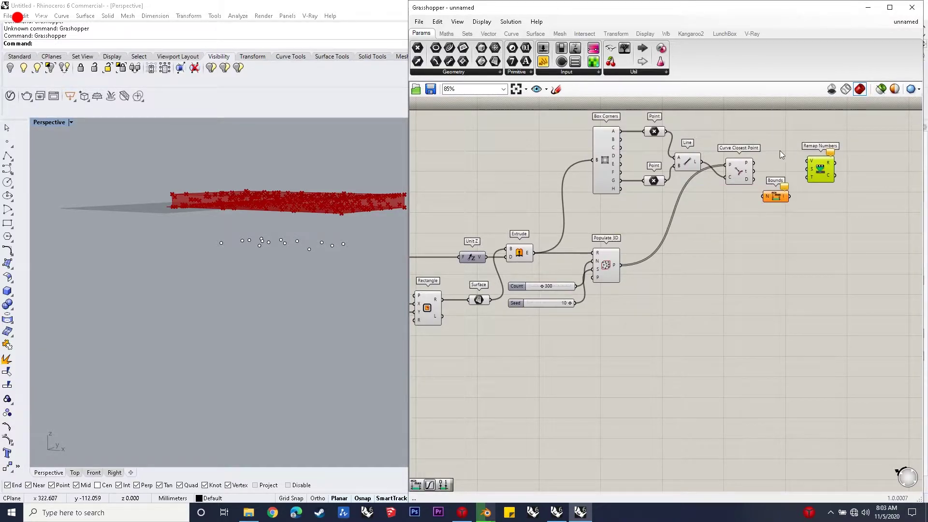
drag(754, 179, 821, 187)
drag(754, 180, 811, 193)
Step: Add a Graph Mapper fed by the R output of Remap Numbers
double_click(863, 185)
text(grao)
key(BackSpace)
text(ph mapper)
key(Return)
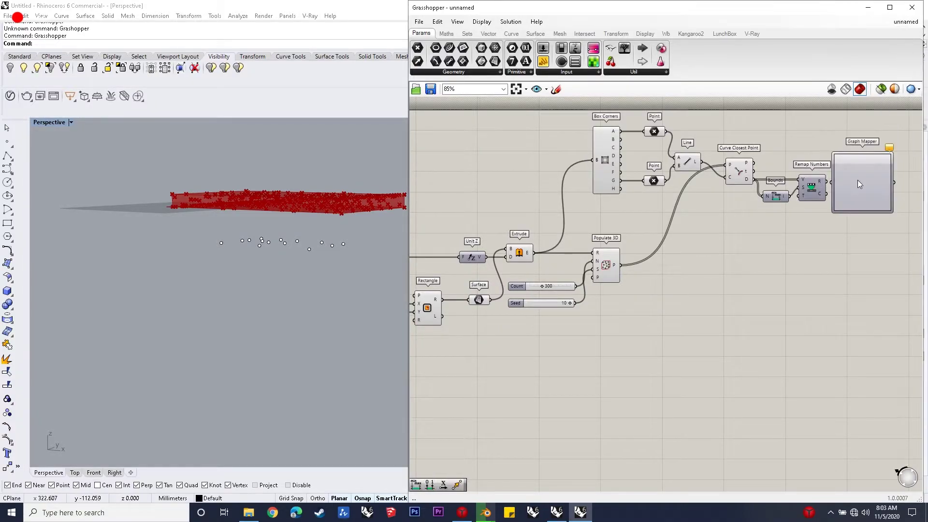
mouse_move(859, 184)
mouse_down()
mouse_move(879, 184)
mouse_move(850, 190)
mouse_up()
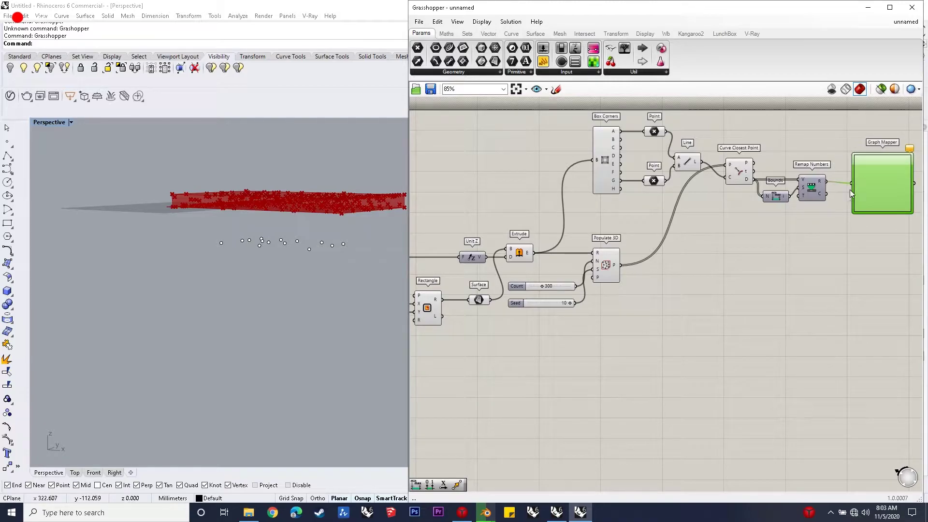
Step: Set the Graph Mapper to a Bezier graph and shape its curve to stay low and rise steeply near the end
right_click(852, 188)
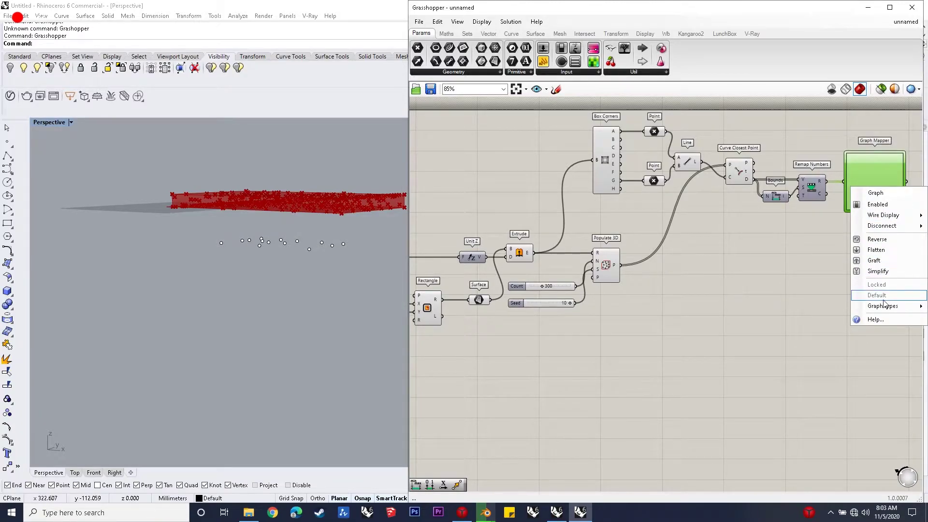
mouse_move(885, 303)
click(819, 323)
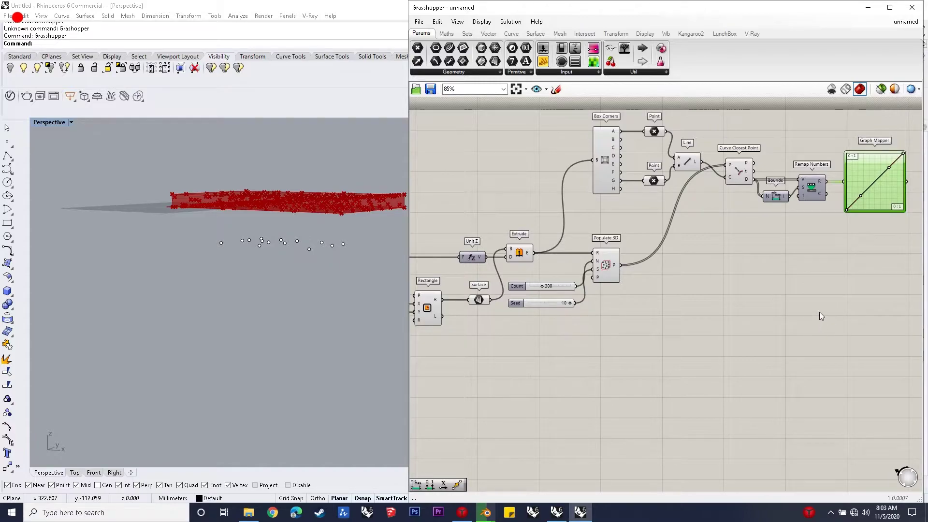
drag(860, 196, 896, 208)
right_drag(271, 213, 328, 247)
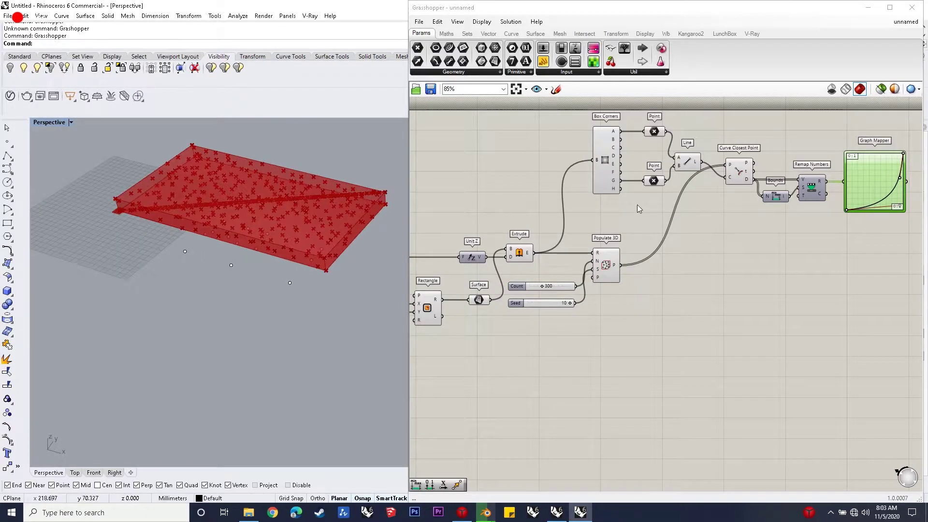
click(739, 172)
Step: Add a Larger Than component after the Graph Mapper
scroll(768, 193, down, 2)
double_click(755, 197)
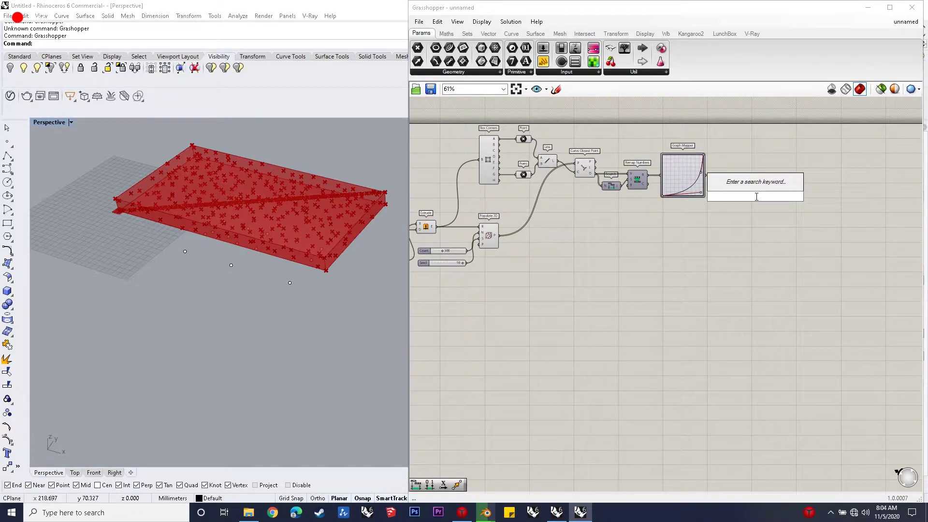
text(larger than)
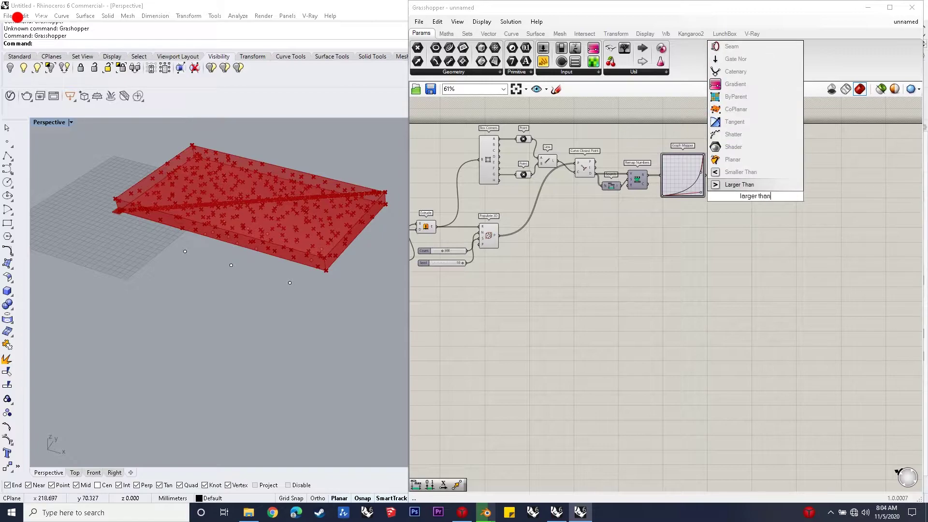
key(Return)
drag(763, 206, 763, 210)
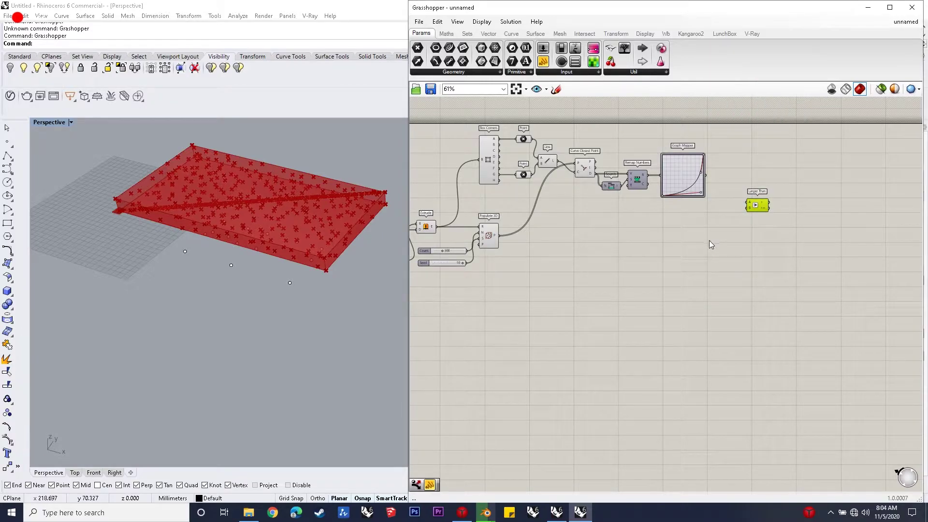
Step: Add a Random component below the Graph Mapper and connect the Count slider to its N input
double_click(711, 243)
text(random)
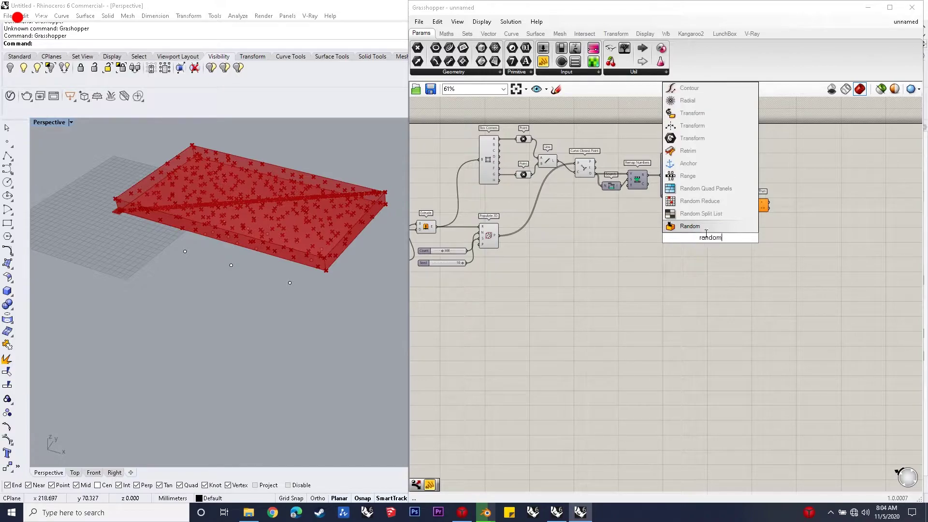
click(672, 215)
drag(712, 235, 698, 249)
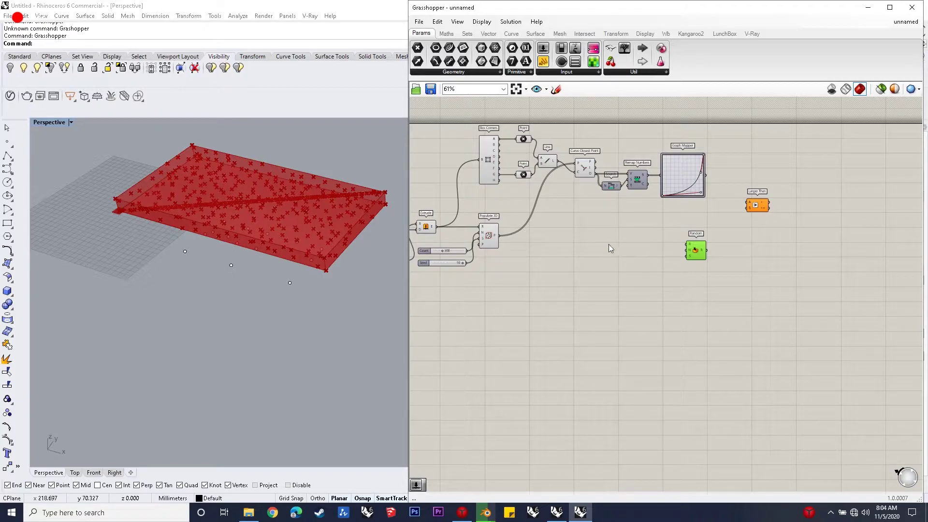
drag(468, 253, 690, 250)
Step: Add a Seed slider set to 5 and connect it to the S input of Random
double_click(650, 265)
text(5)
key(Return)
drag(685, 256, 671, 265)
Step: Connect the Graph Mapper output to input A and the Random output to input B of Larger Than
scroll(668, 268, up, 2)
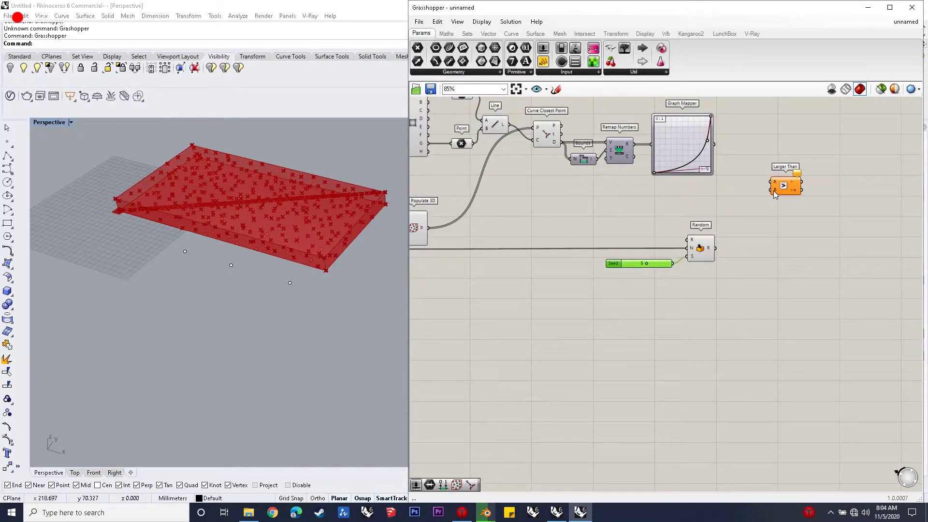
drag(774, 192, 716, 248)
drag(716, 143, 770, 182)
key(ctrl+z)
drag(785, 188, 781, 186)
scroll(351, 215, down, 6)
mouse_move(344, 220)
right_down()
mouse_move(338, 210)
mouse_move(348, 213)
right_up()
Step: Add two Dispatch components after Larger Than, one above the other
double_click(825, 170)
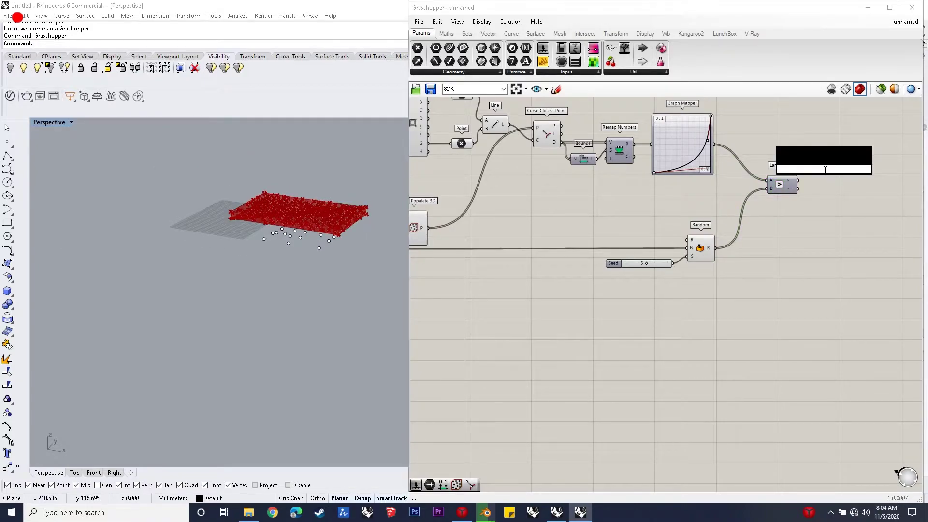
text(dispatch)
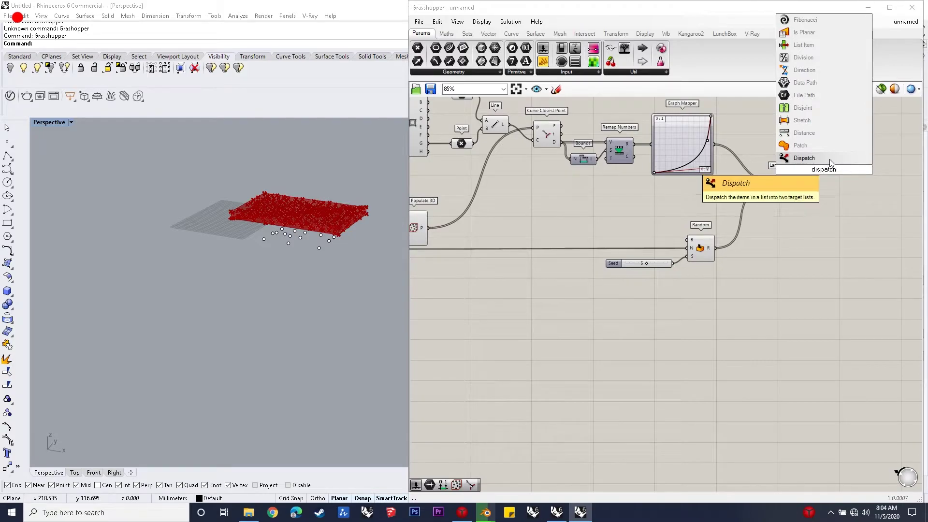
click(831, 163)
drag(820, 165, 822, 232)
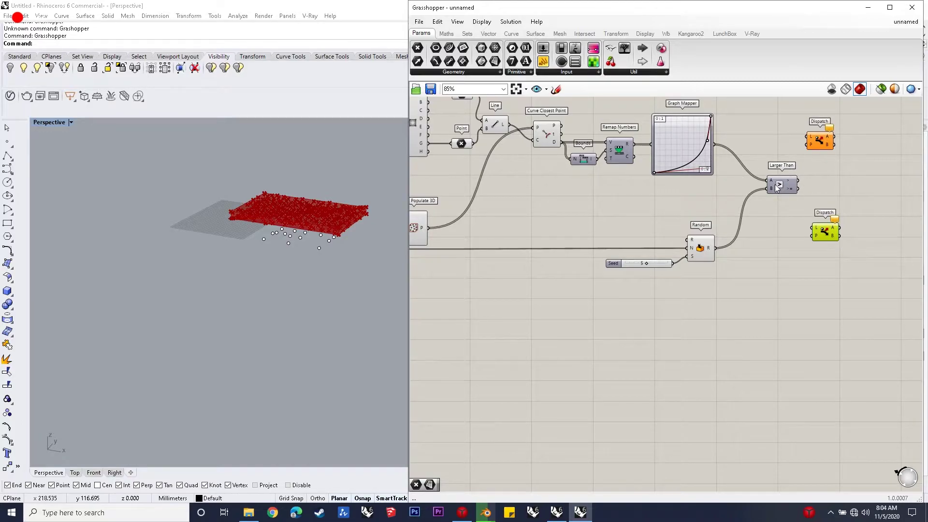
Step: Connect the greater-than-or-equal output of Larger Than to the P input of both Dispatch components and align them
drag(798, 189, 819, 148)
drag(798, 189, 814, 229)
drag(830, 237, 843, 238)
drag(819, 145, 824, 146)
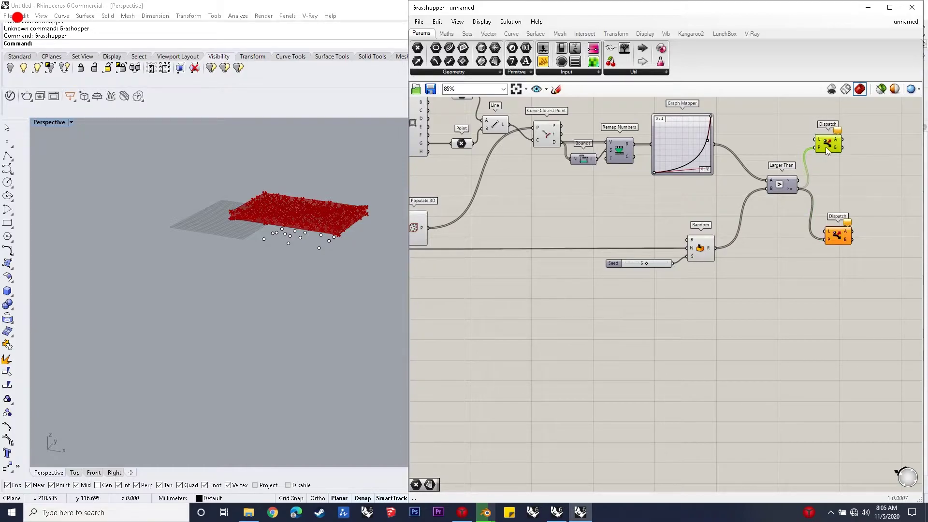
drag(821, 236, 824, 237)
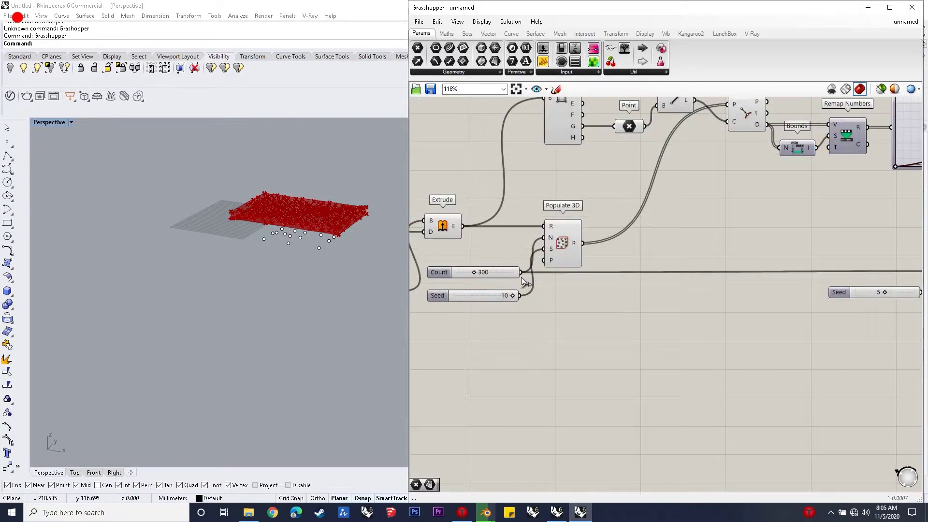
Step: Connect Populate 3D's points to the upper Dispatch's L input and Curve Closest Point's D output to the lower Dispatch's L input
scroll(498, 221, down, 5)
drag(522, 273, 707, 154)
scroll(766, 211, up, 3)
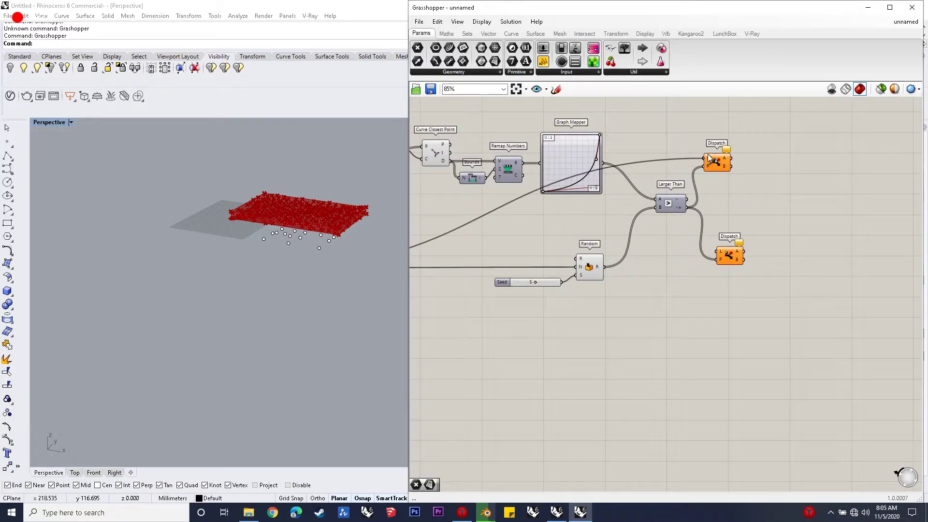
drag(450, 161, 731, 259)
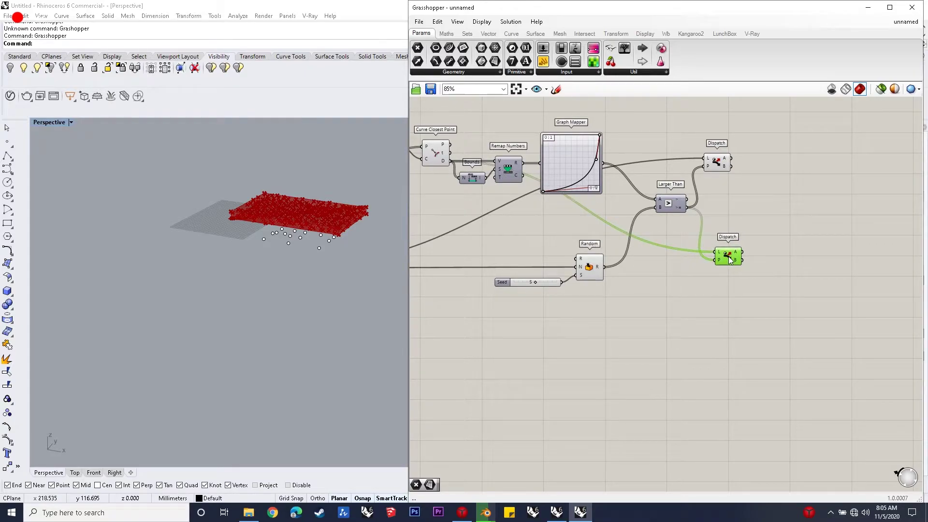
Step: Add a Point parameter connected to output A of the upper Dispatch
double_click(773, 153)
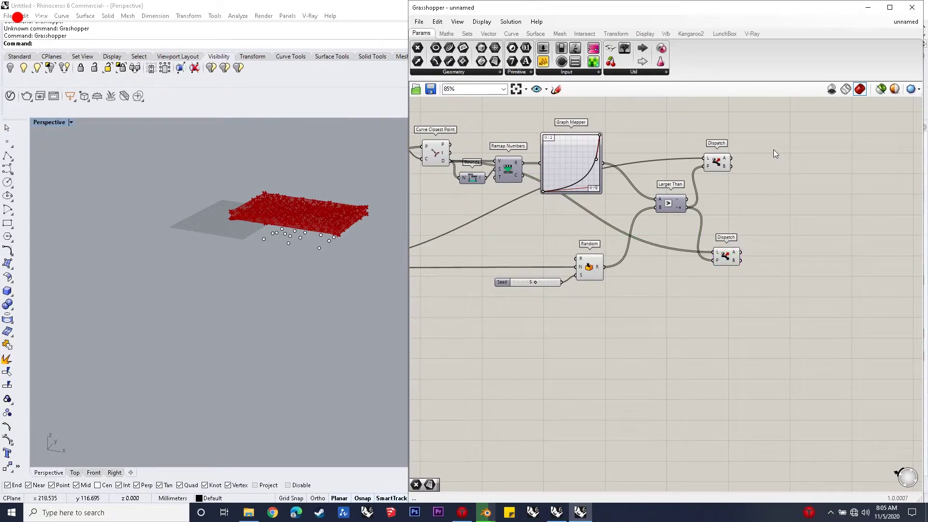
text(point)
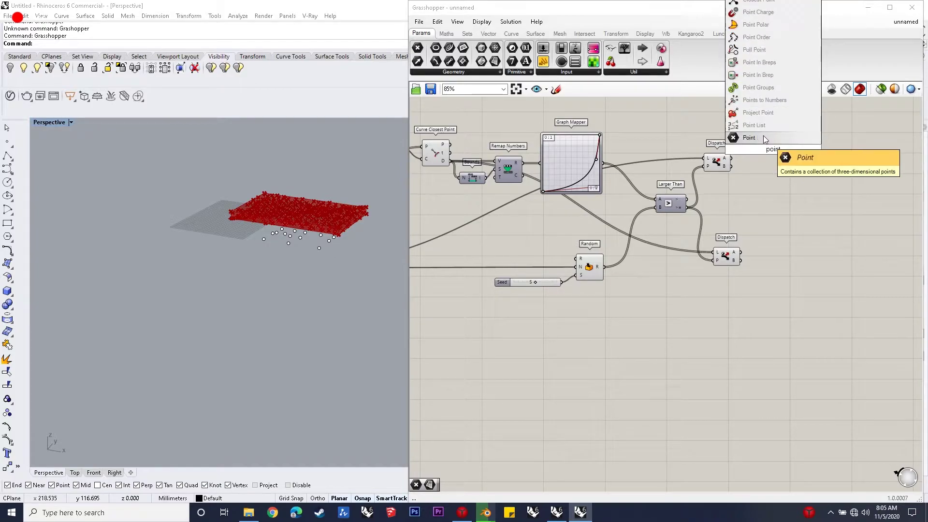
key(Return)
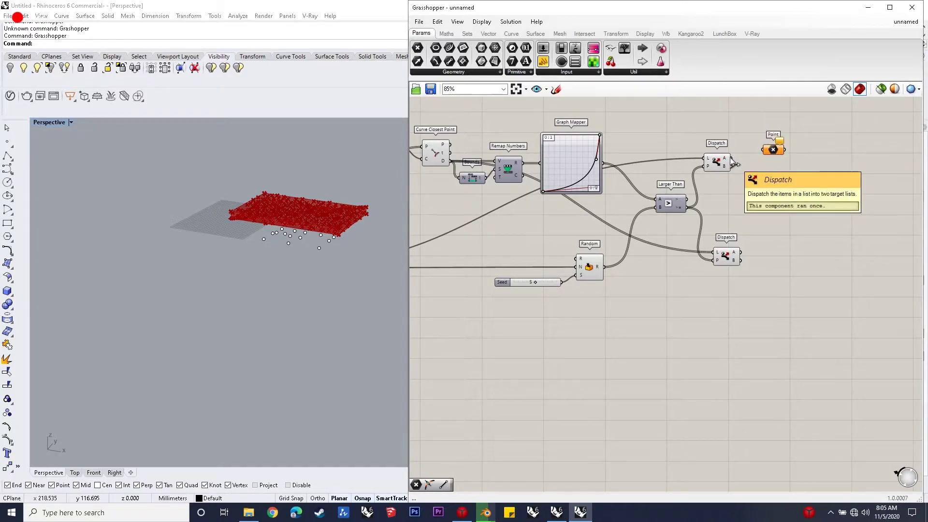
mouse_move(764, 151)
mouse_down()
mouse_move(731, 158)
mouse_move(757, 157)
mouse_up()
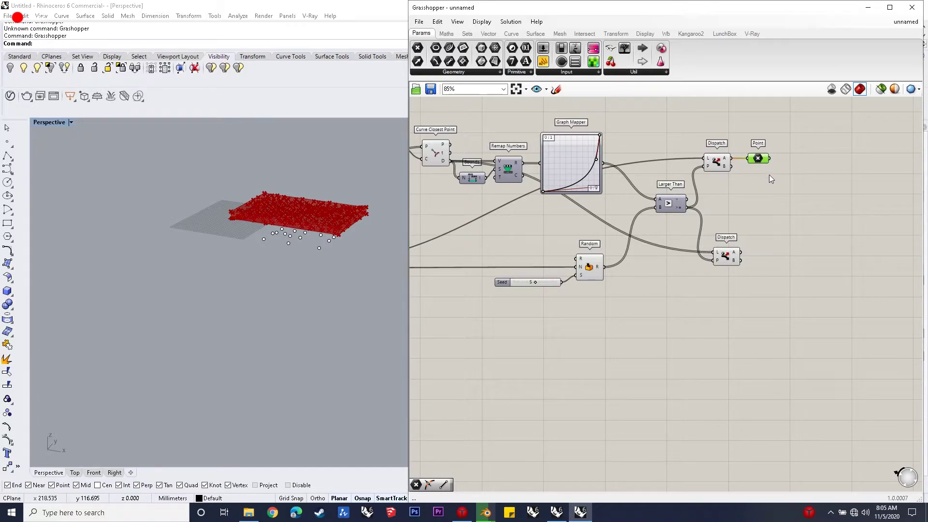
Step: Add a Smaller Than component after the lower Dispatch, with that Dispatch's A output connected to its A input
double_click(760, 214)
text(smaller than)
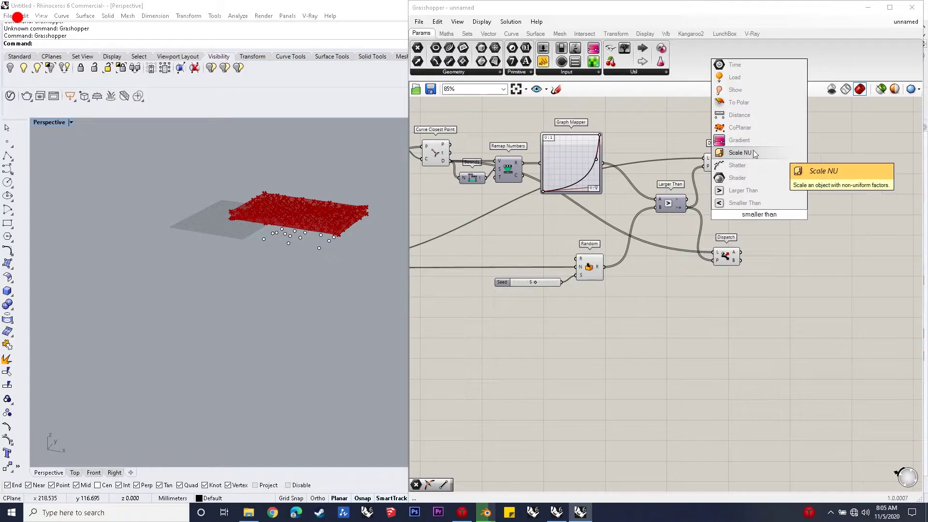
click(744, 203)
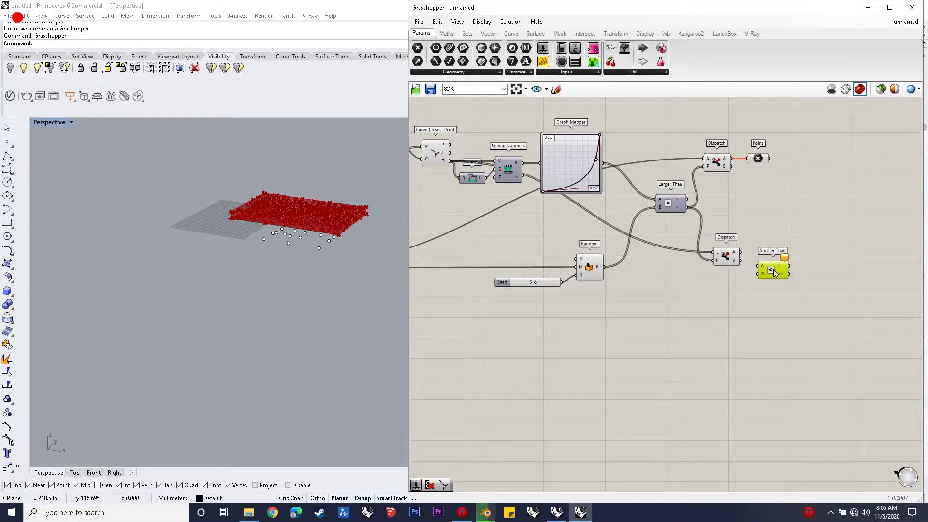
drag(744, 252, 759, 266)
Step: Add a number slider set to 50 and connect it to the B input of Smaller Than
double_click(711, 286)
text(50)
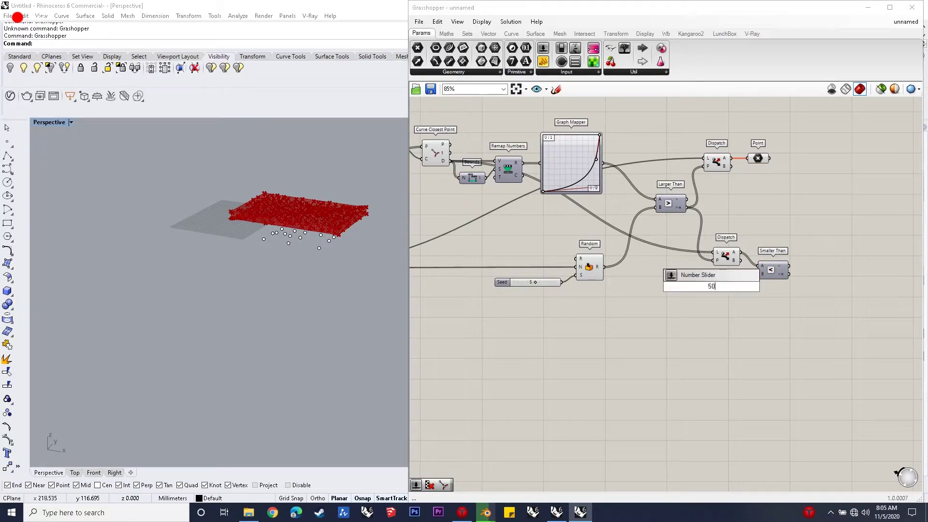
key(Return)
mouse_move(746, 284)
mouse_down()
mouse_move(782, 258)
mouse_move(730, 284)
mouse_up()
Step: Add a Voronoi 3D component beyond the two Dispatch components and tidy the position of Larger Than
double_click(852, 194)
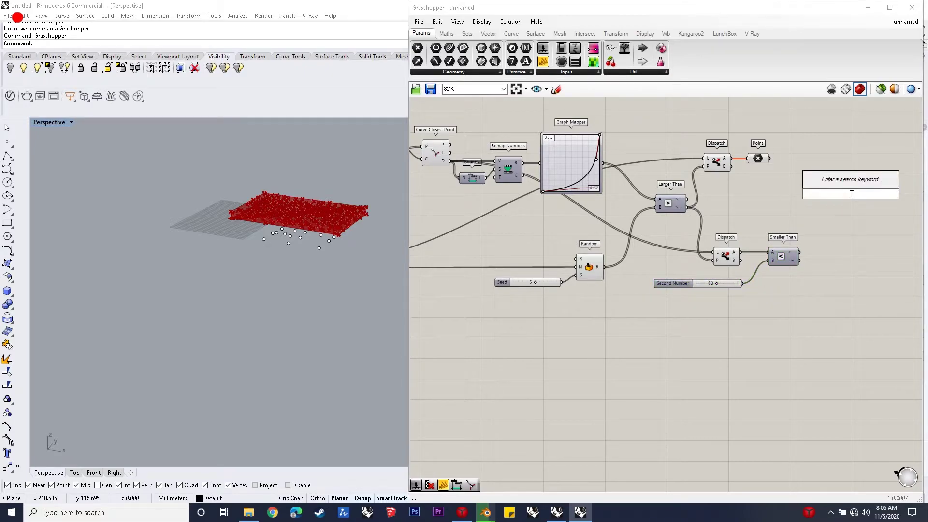
text(voronoi3d)
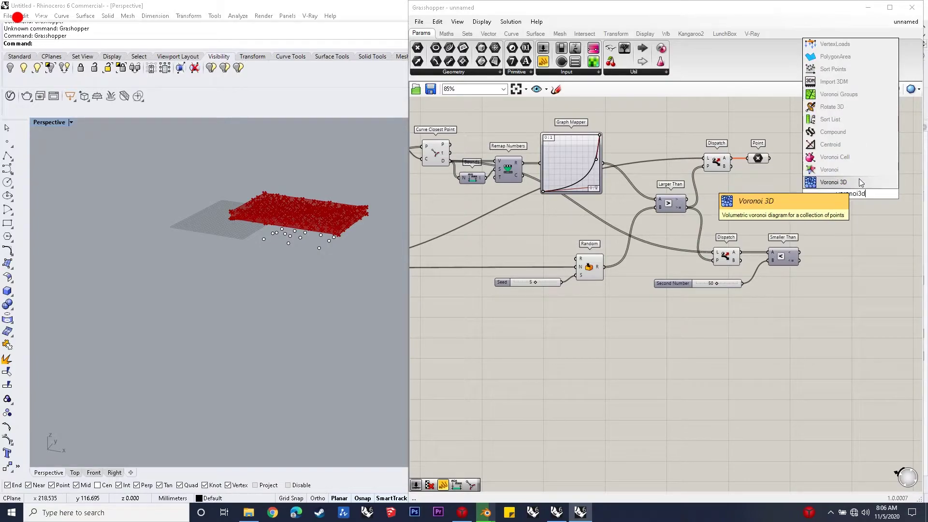
click(859, 181)
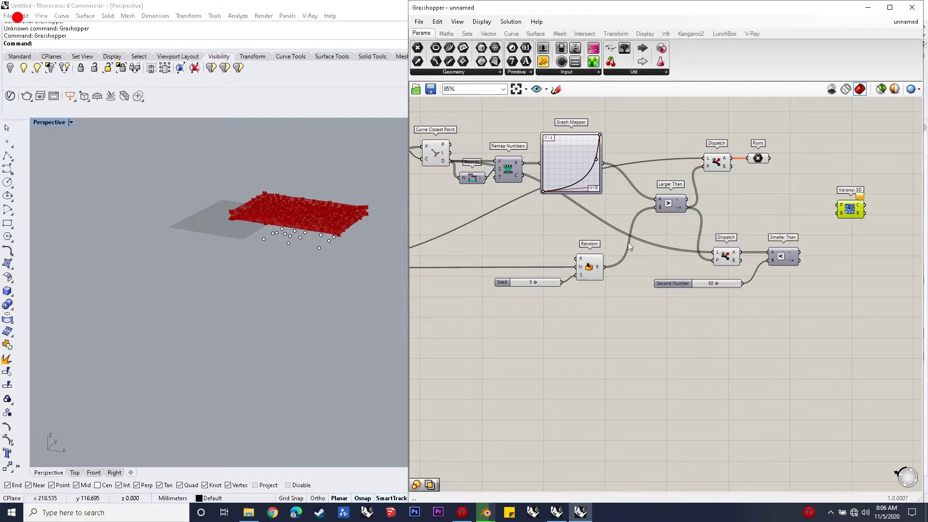
drag(666, 208, 660, 208)
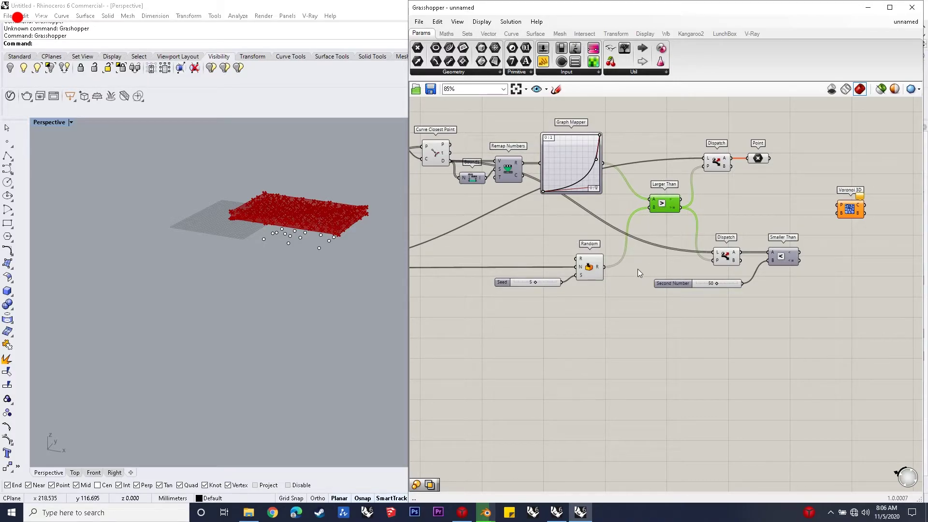
click(874, 251)
Step: Rewire the upper Dispatch's L input from the Count slider to Populate 3D's points output, tidying the nearby components
scroll(874, 251, down, 3)
scroll(536, 254, up, 1)
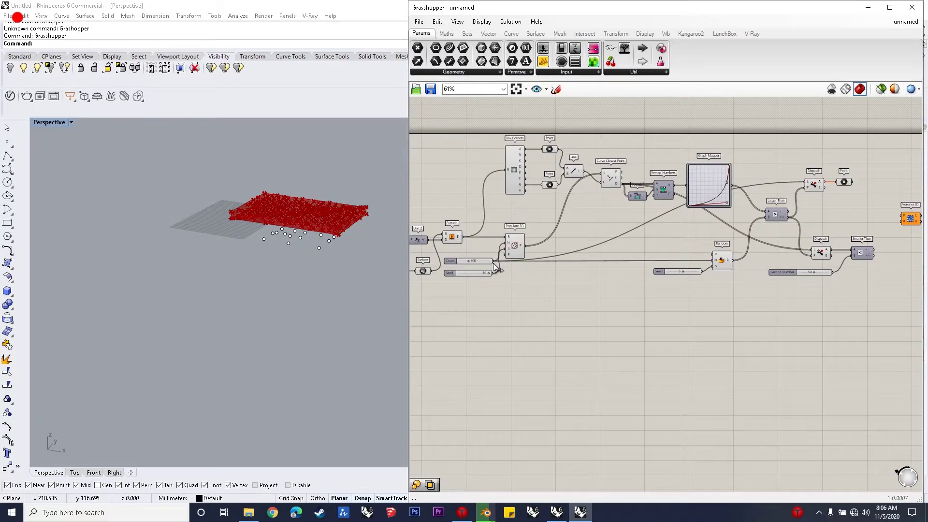
drag(514, 251, 561, 214)
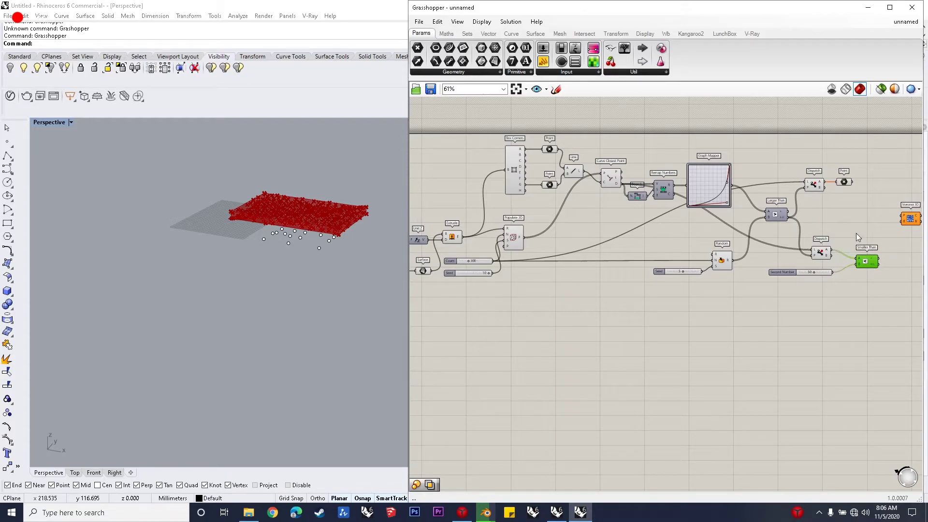
drag(842, 182, 812, 186)
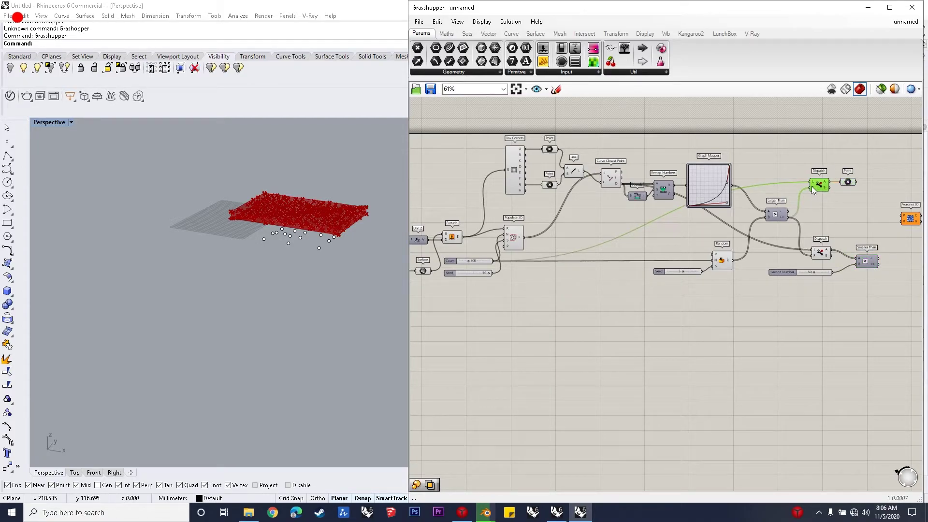
shift+drag(811, 184, 523, 236)
click(515, 237)
scroll(518, 240, down, 2)
scroll(758, 196, up, 4)
drag(644, 199, 678, 199)
click(698, 238)
Step: Connect Populate 3D's points output to the P input of Voronoi 3D and inspect the resulting cells
scroll(729, 225, down, 2)
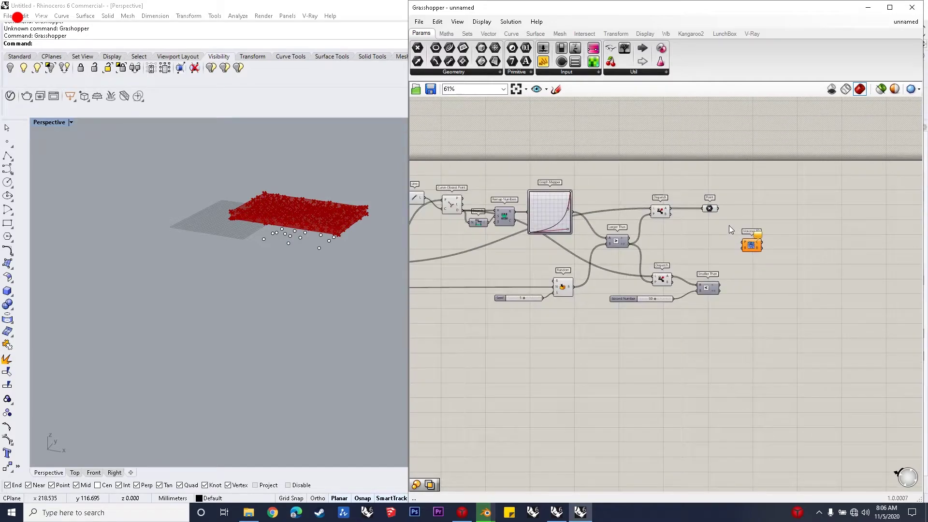
scroll(729, 225, up, 2)
drag(713, 196, 610, 208)
scroll(866, 180, down, 3)
scroll(864, 182, down, 2)
scroll(582, 233, up, 2)
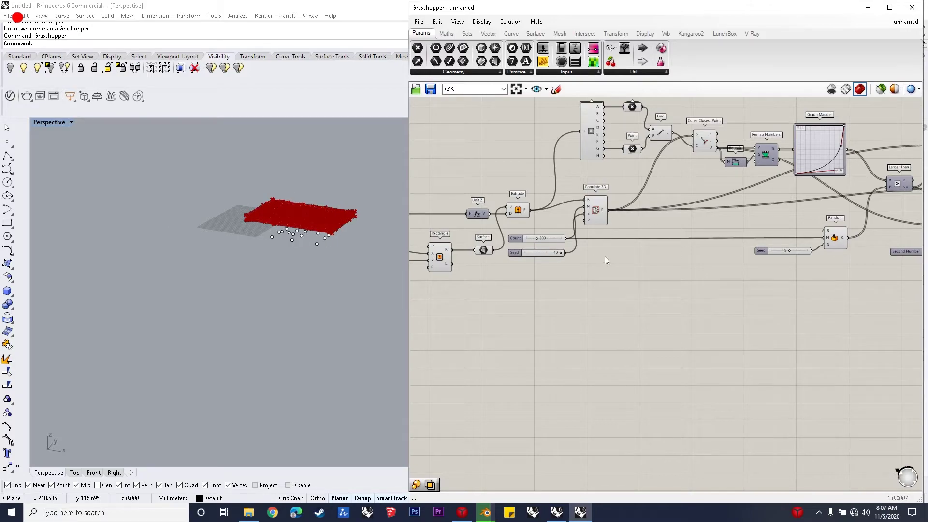
scroll(365, 236, up, 5)
scroll(226, 192, up, 3)
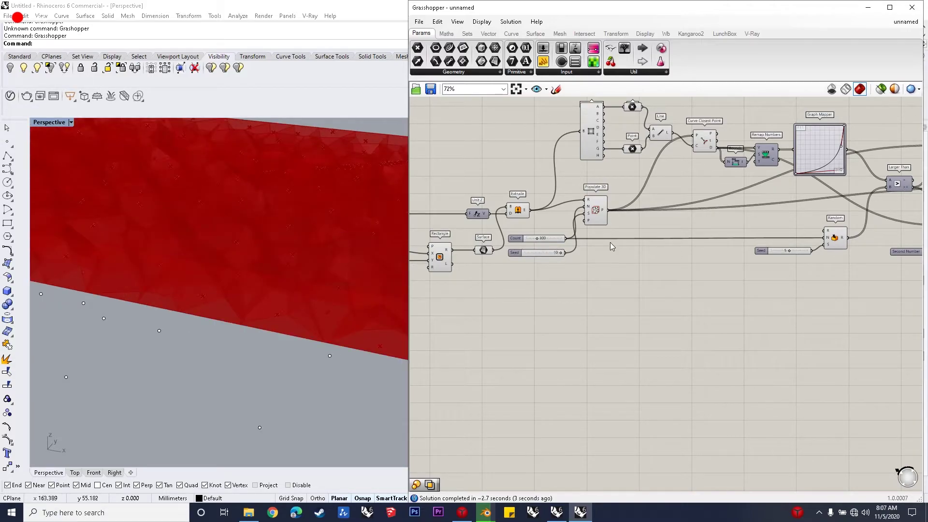
scroll(610, 247, down, 8)
scroll(686, 213, up, 8)
drag(611, 196, 619, 195)
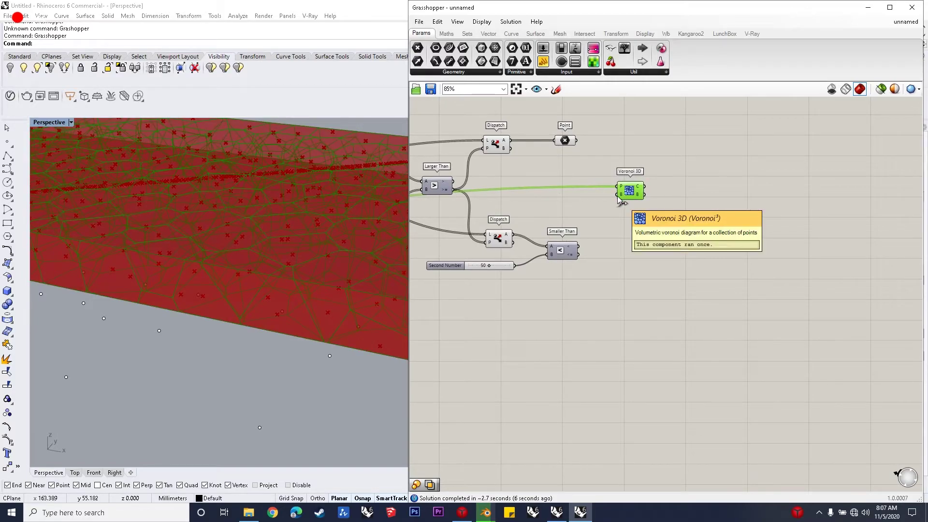
Step: Add a Dispatch component with Voronoi 3D's C output connected to L and Smaller Than's less-than output connected to P
double_click(753, 188)
text(s)
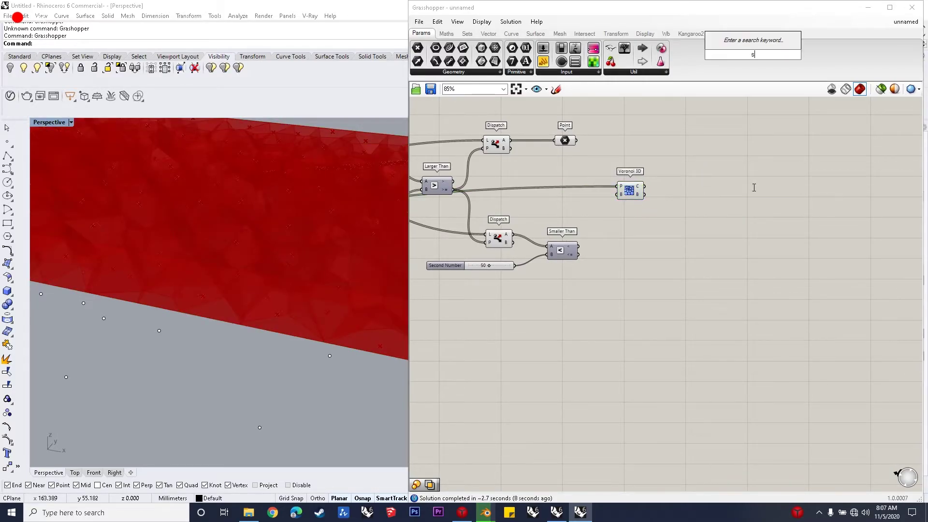
text(i)
key(BackSpace)
key(BackSpace)
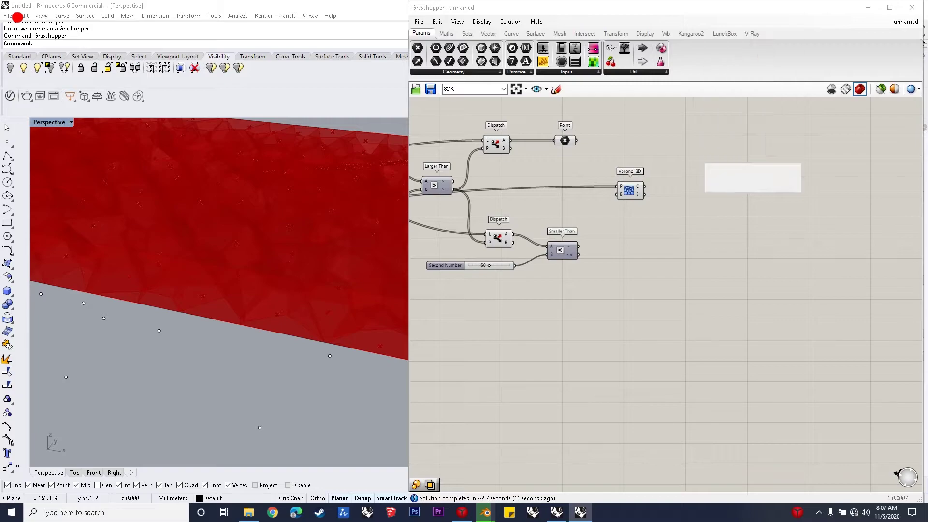
text(dispatch)
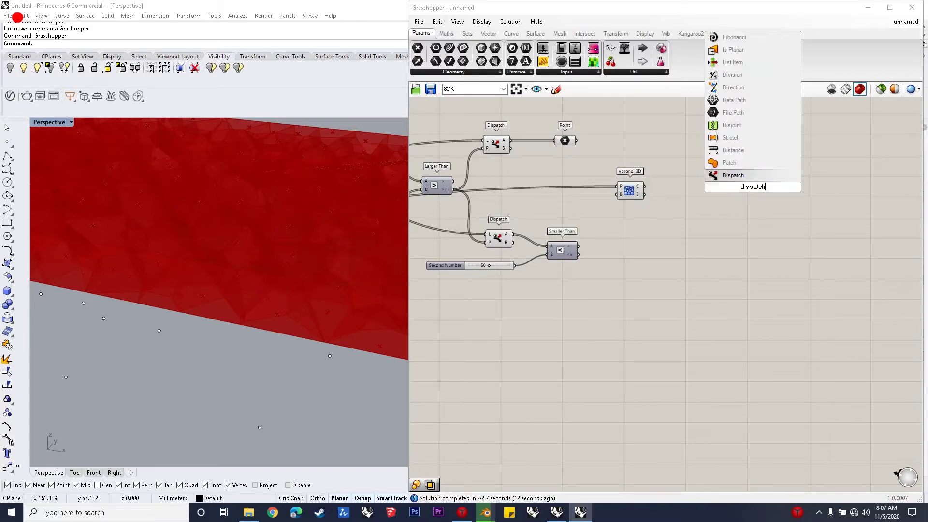
click(763, 178)
drag(743, 189, 664, 231)
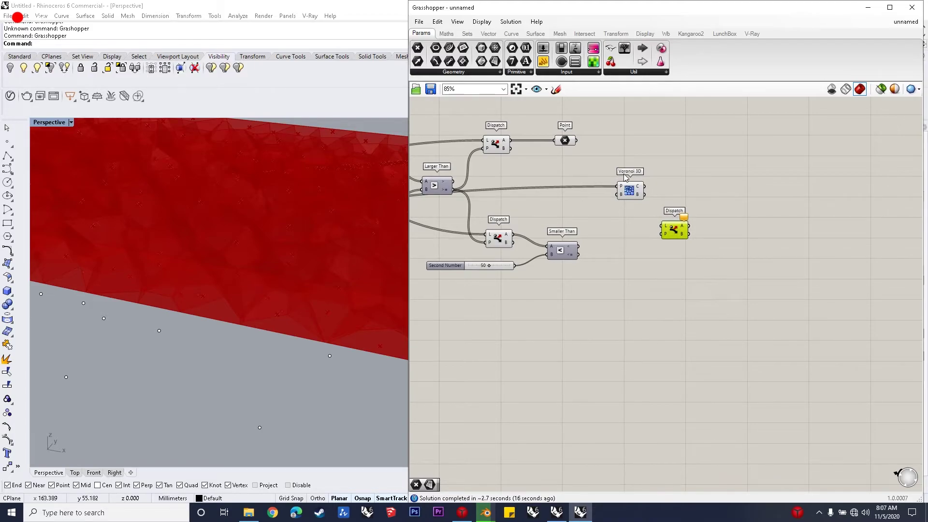
drag(645, 186, 686, 242)
click(610, 241)
Step: Add two Brep parameters and connect the new Dispatch's A output to the upper one and its B output to the lower one
double_click(743, 181)
text(brep)
key(Return)
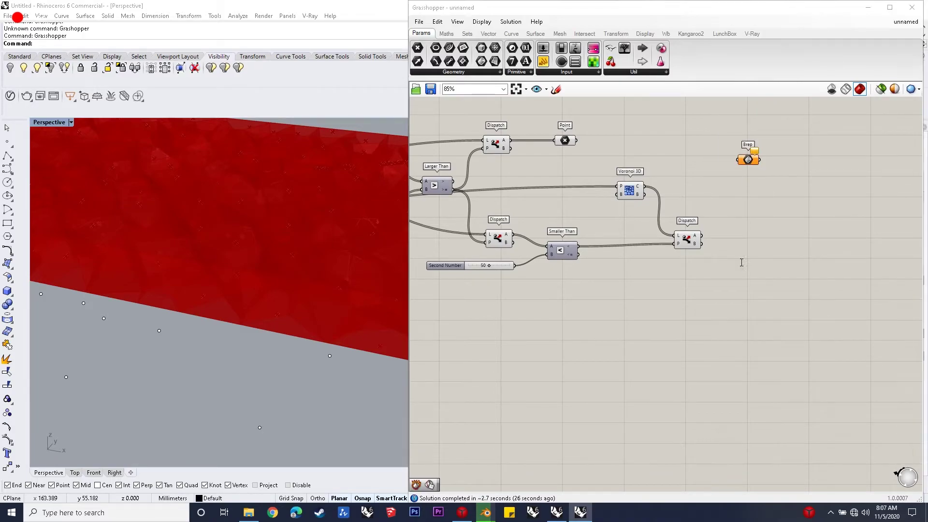
double_click(742, 264)
text(brep)
key(Return)
drag(740, 263, 748, 274)
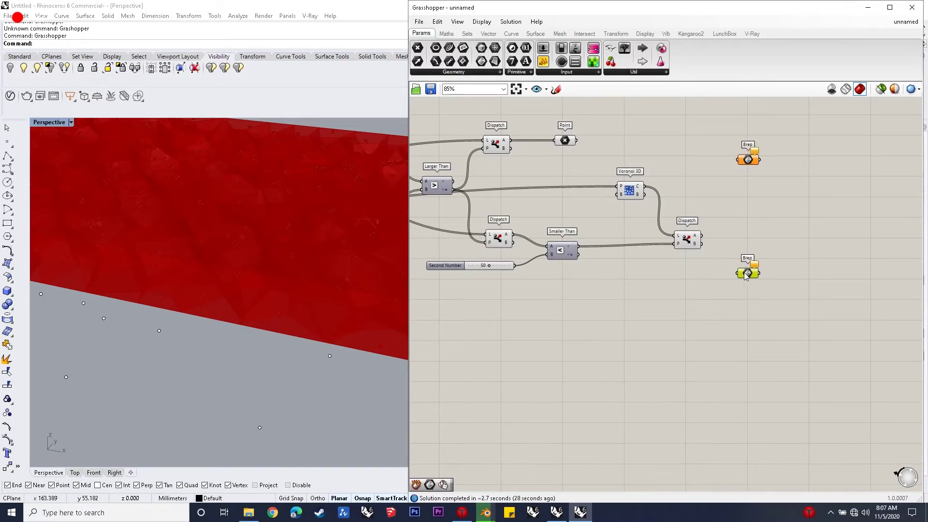
drag(702, 244, 738, 273)
drag(701, 235, 750, 219)
Step: Turn off the preview of every component except the upper Brep parameter and view its cells
scroll(750, 218, down, 8)
drag(727, 276, 500, 203)
key(space)
click(592, 185)
scroll(298, 266, down, 8)
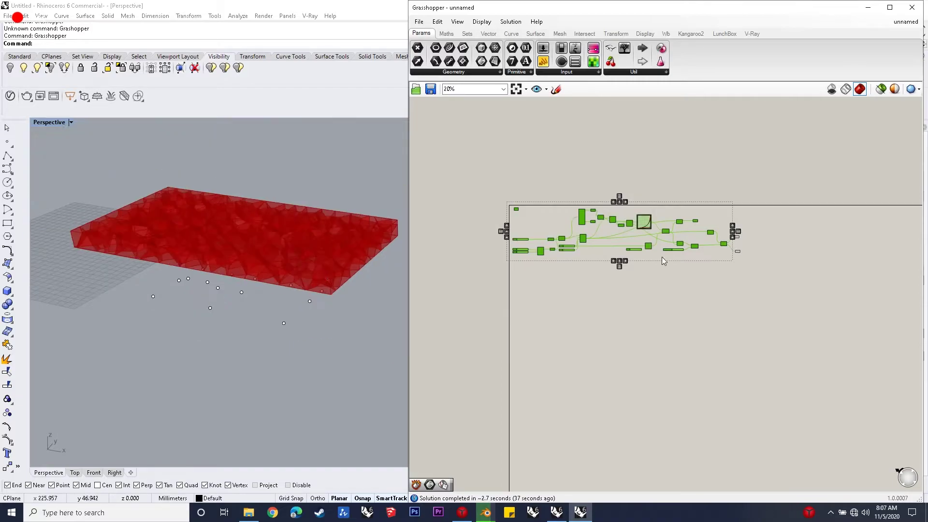
scroll(688, 256, up, 2)
drag(786, 259, 763, 249)
middle_click(763, 250)
click(793, 220)
mouse_move(315, 222)
right_down()
mouse_move(314, 231)
mouse_move(321, 208)
right_up()
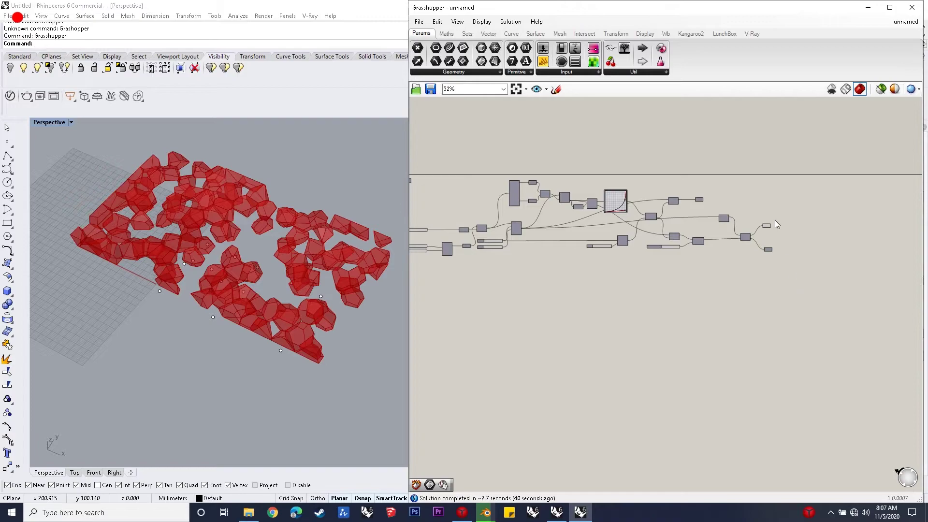
Step: Hide the upper Brep parameter's preview and show the preview of the lower Brep parameter instead
scroll(746, 216, up, 4)
click(758, 231)
key(space)
click(786, 195)
drag(800, 310, 759, 270)
middle_click(760, 270)
click(777, 251)
click(738, 338)
scroll(302, 315, down, 3)
mouse_move(303, 315)
right_down()
mouse_move(297, 326)
mouse_move(268, 283)
mouse_move(298, 312)
right_up()
scroll(576, 271, up, 3)
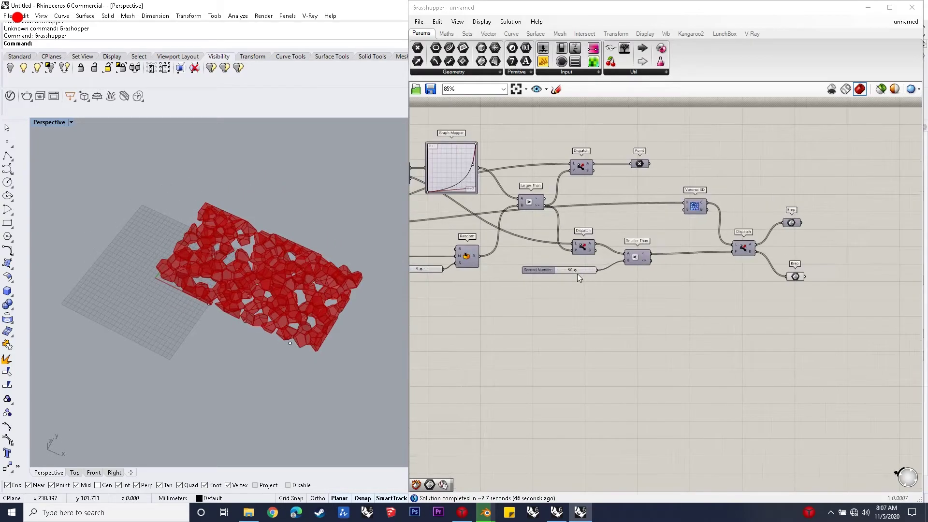
Step: Set the Second Number slider feeding Smaller Than to 55
mouse_move(573, 269)
mouse_down()
mouse_move(586, 275)
mouse_move(567, 273)
mouse_move(593, 279)
mouse_move(575, 277)
mouse_up()
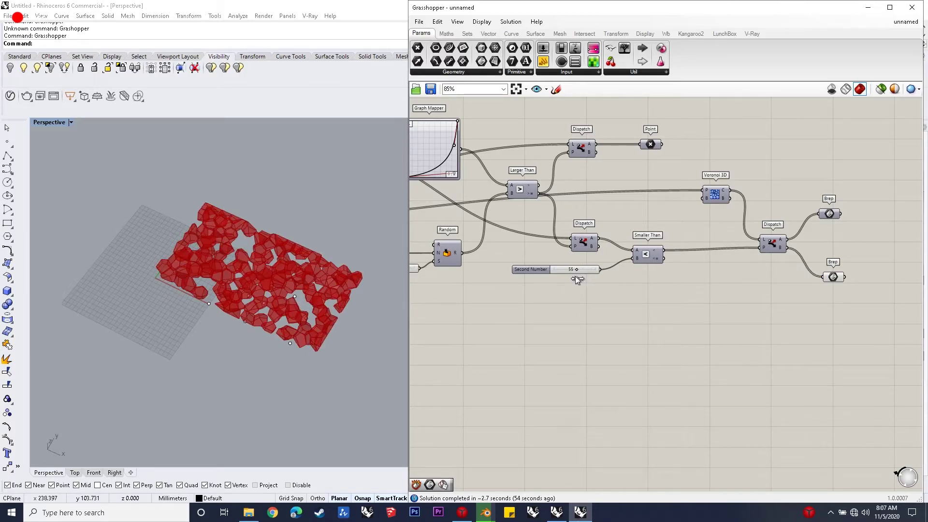
double_click(584, 266)
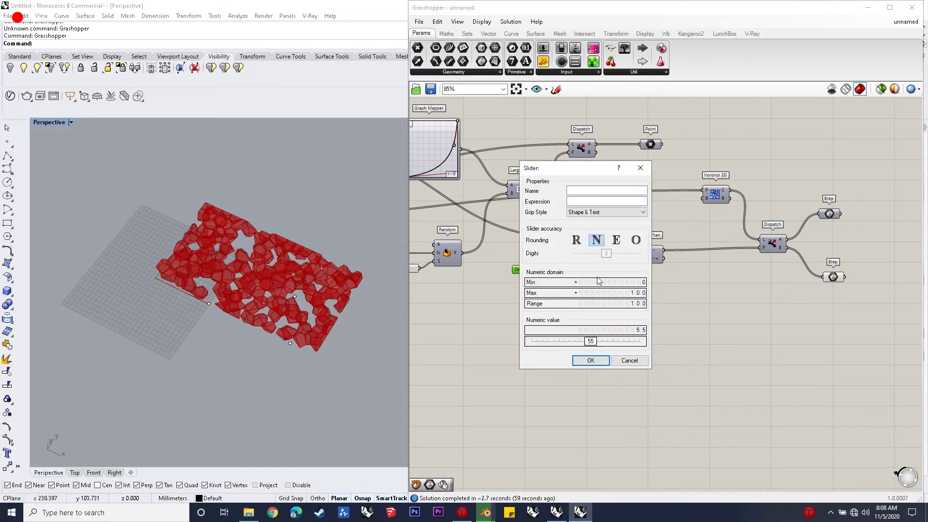
click(591, 361)
scroll(576, 286, up, 2)
double_click(590, 260)
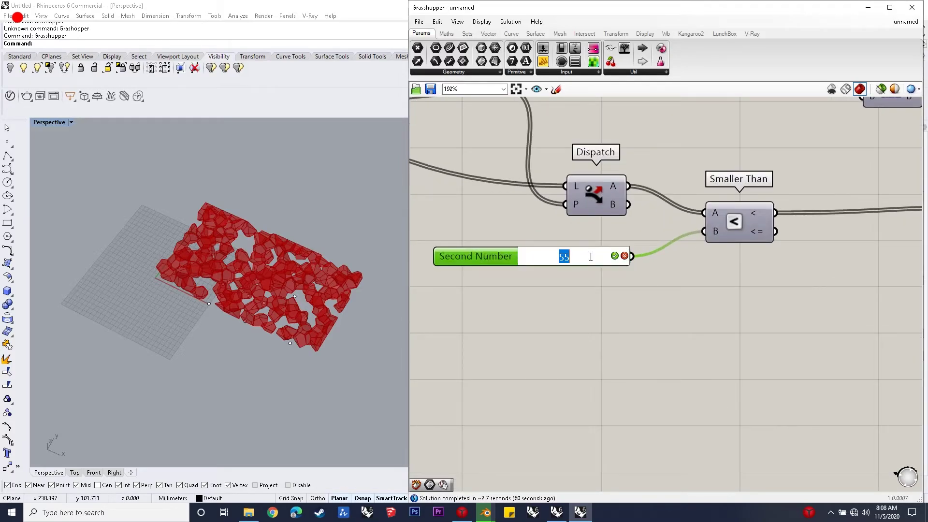
text(55)
key(Return)
click(633, 324)
Step: Add a Merge component after the two Brep parameters, placed below them
scroll(516, 276, down, 5)
right_drag(781, 253, 696, 266)
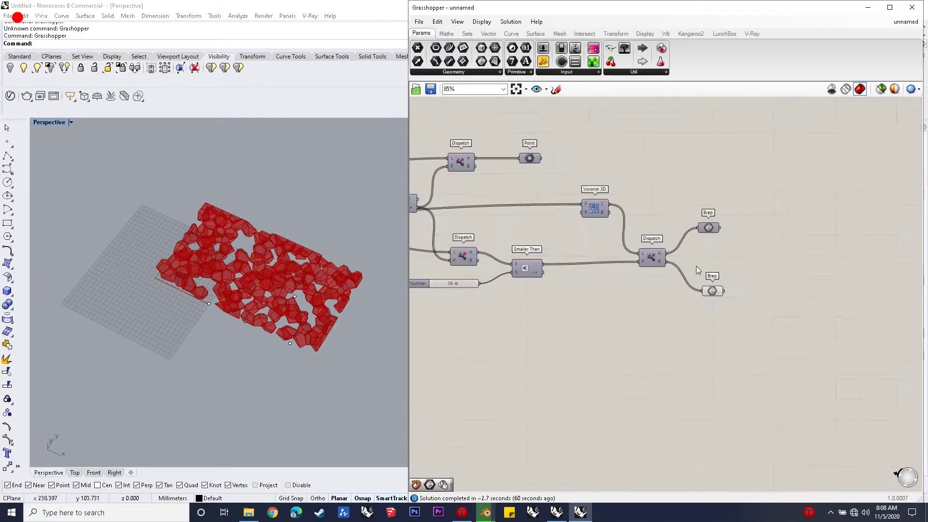
scroll(696, 266, up, 2)
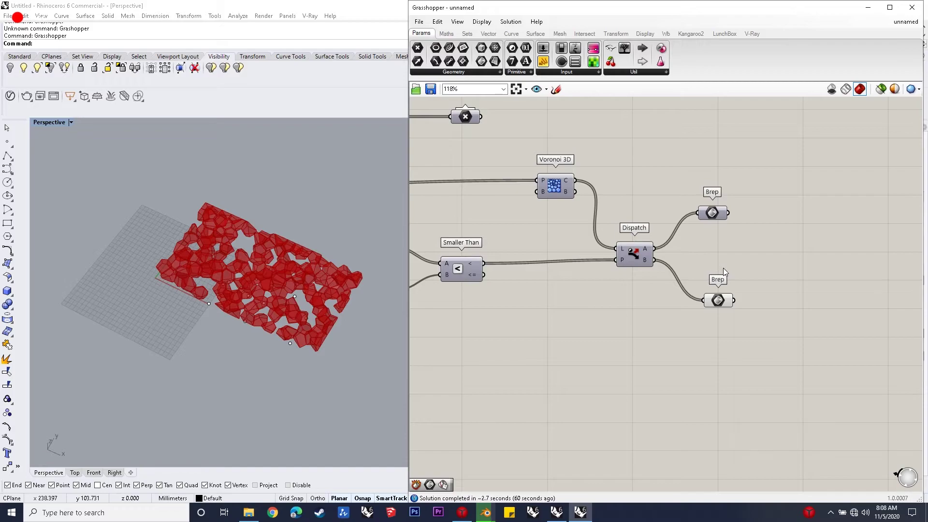
double_click(723, 269)
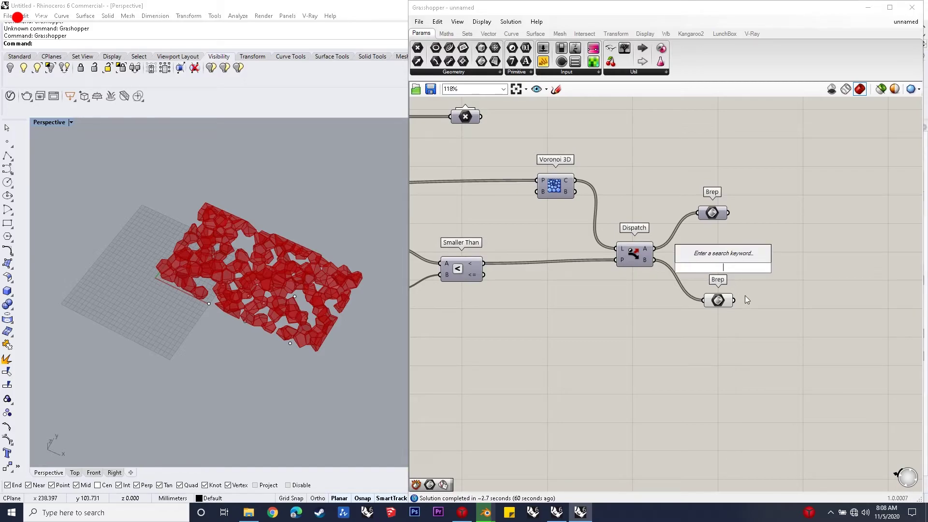
text(merge)
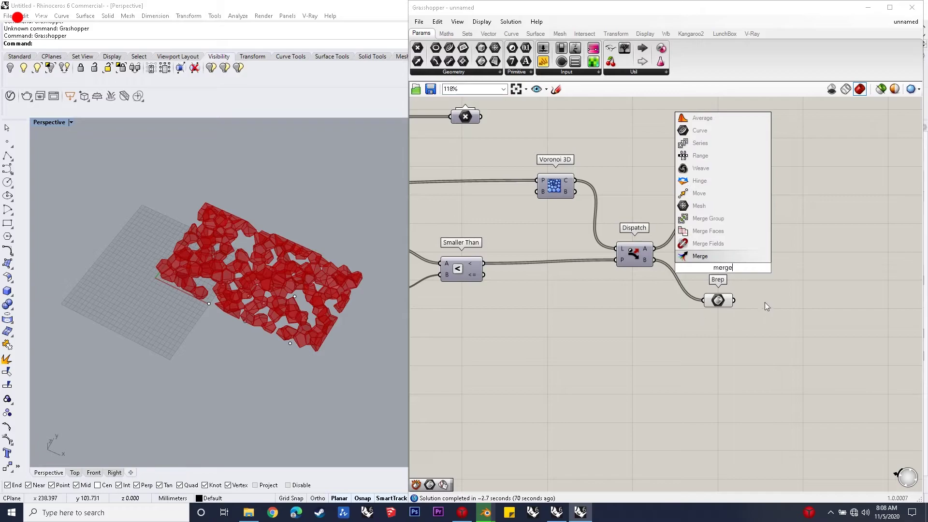
click(711, 258)
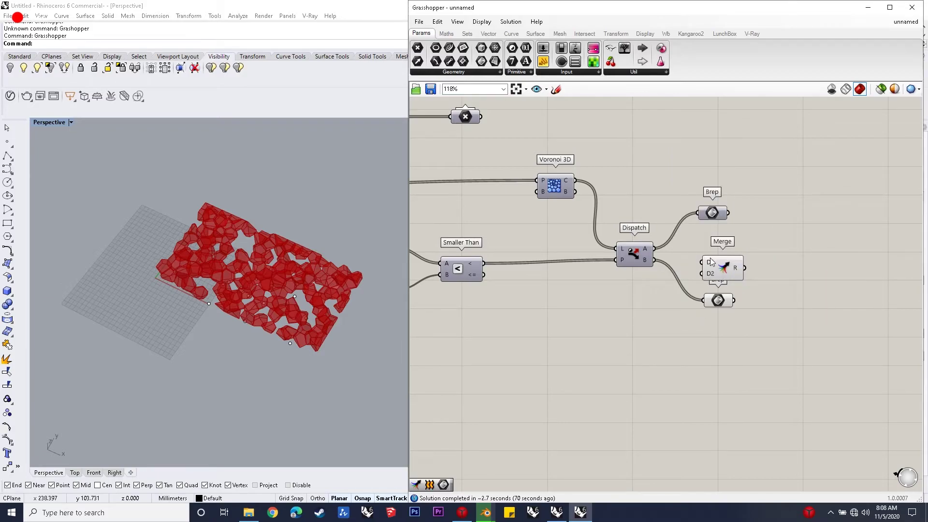
drag(731, 276, 796, 339)
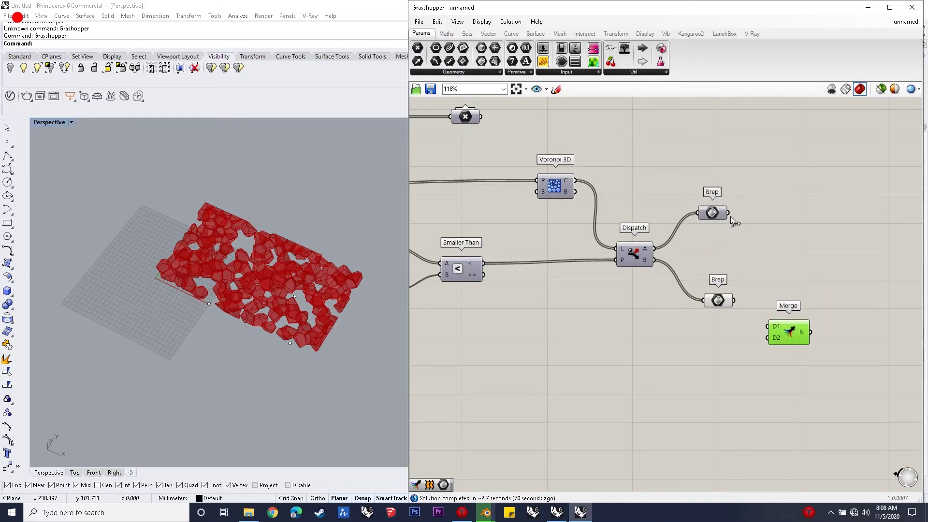
Step: Connect the upper Brep parameter to Merge's D1 input and the lower one to its D2 input
drag(765, 313, 796, 399)
scroll(744, 384, down, 4)
scroll(730, 368, up, 4)
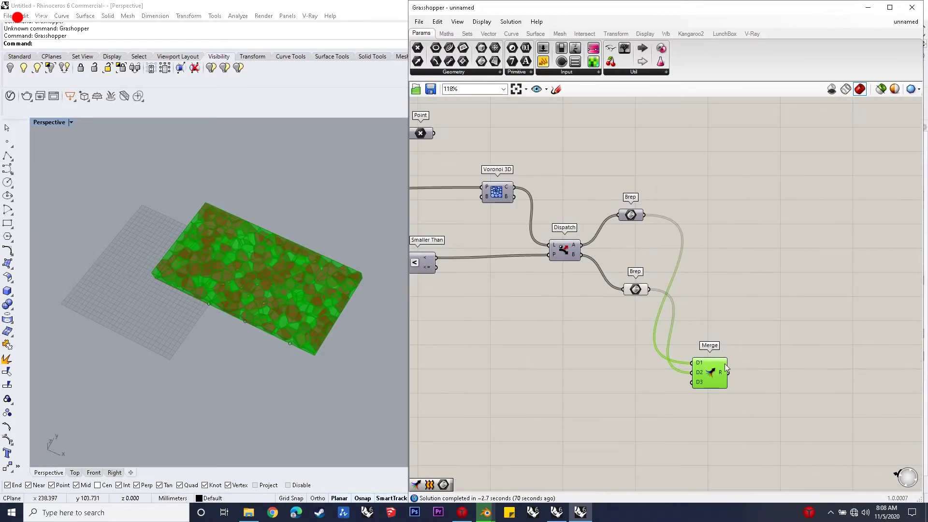
Step: Add a Brep parameter after Merge and connect Merge's R output to it
double_click(751, 375)
text(brep)
key(Return)
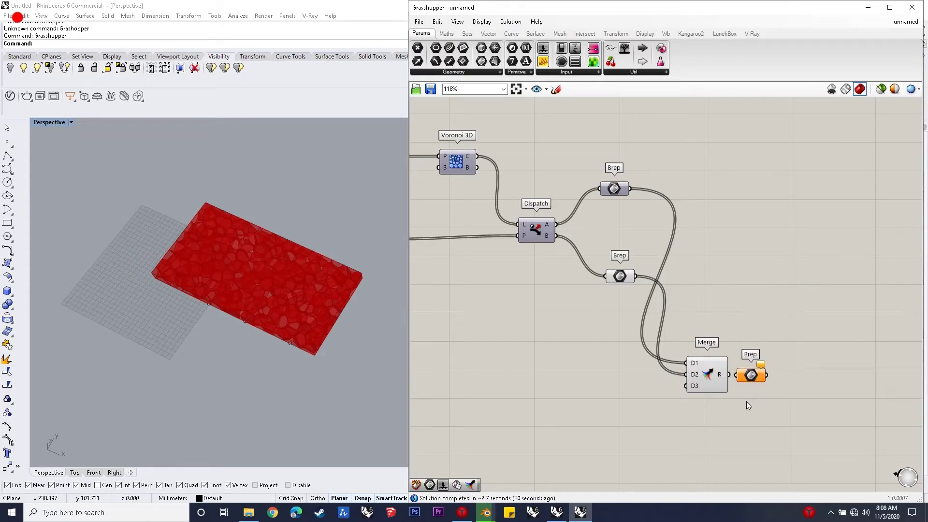
mouse_move(752, 378)
mouse_down()
mouse_move(743, 375)
mouse_move(756, 377)
mouse_up()
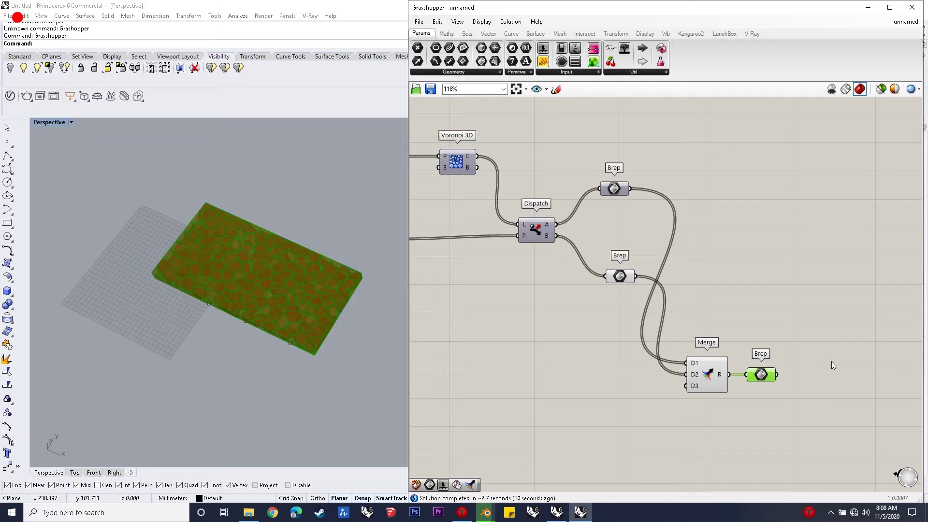
Step: Add an Area component after Merge's Brep parameter and connect the Brep to its G input
scroll(810, 353, up, 3)
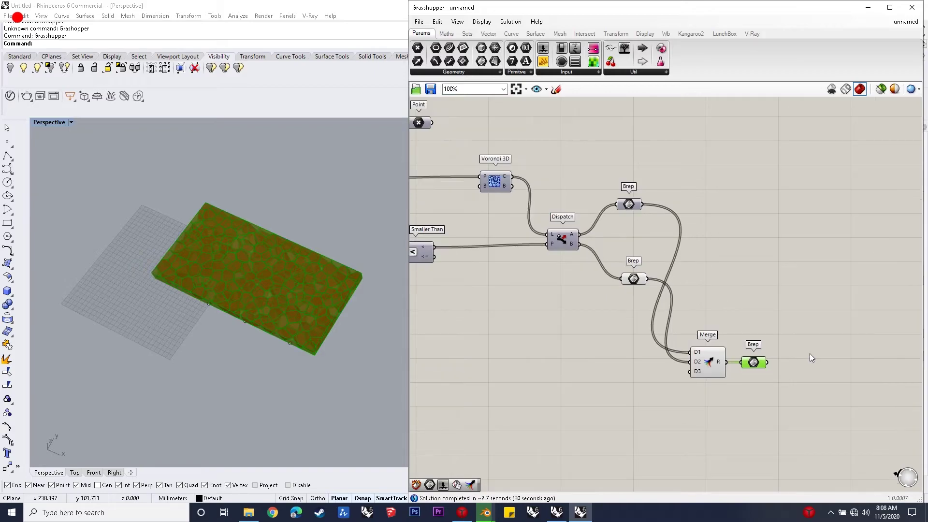
click(784, 364)
double_click(784, 364)
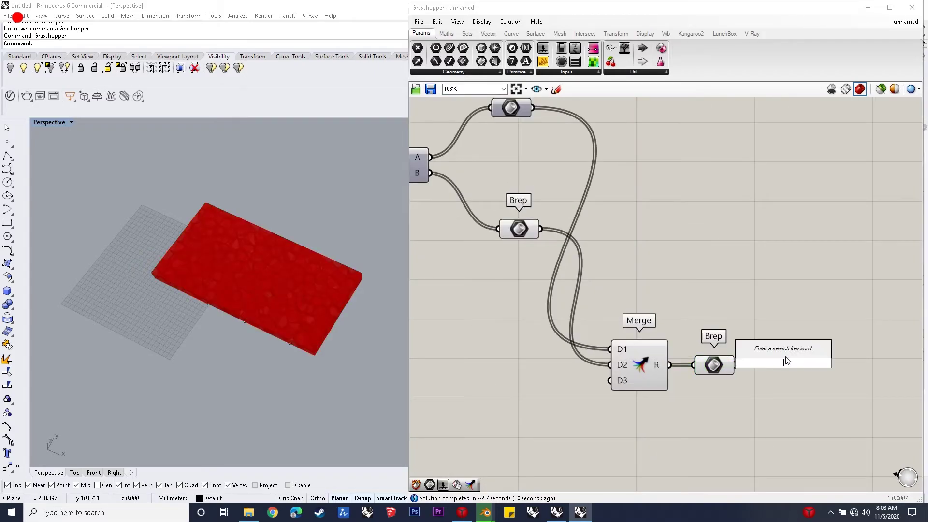
text(area)
key(Return)
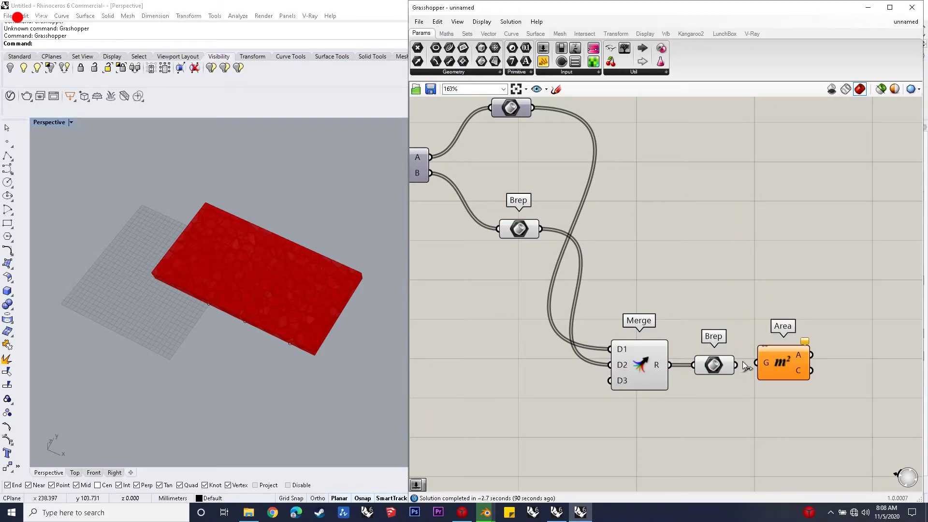
click(788, 364)
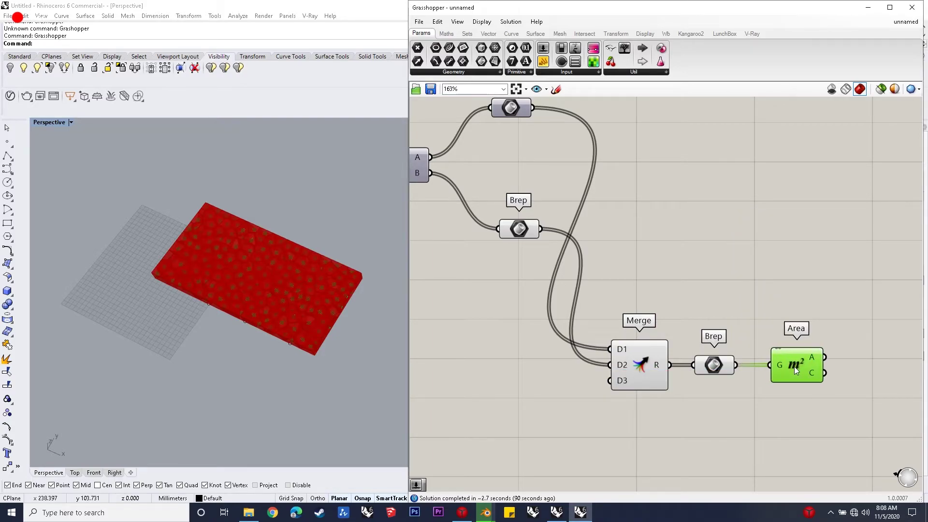
Step: Delete the Merge component together with the Brep parameter and Area component that follow it
scroll(642, 305, down, 2)
scroll(819, 349, up, 2)
double_click(804, 328)
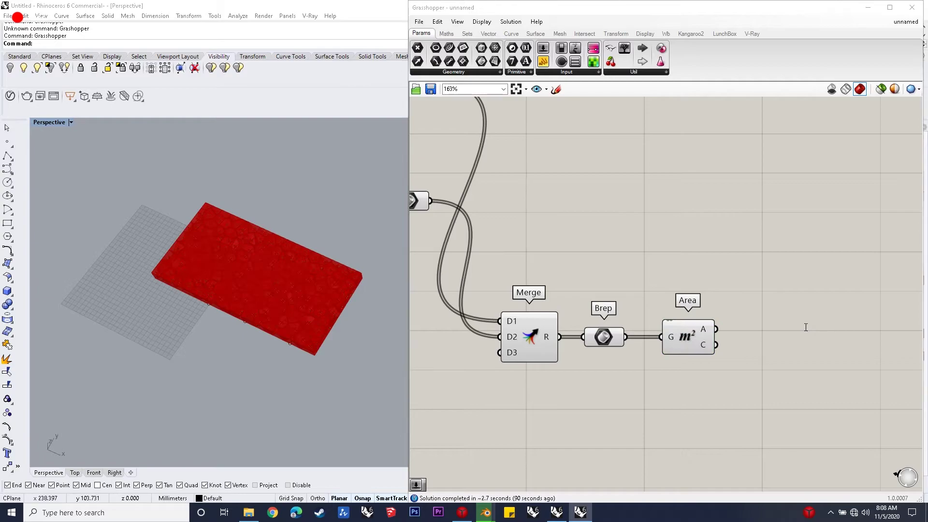
scroll(812, 334, down, 5)
drag(804, 378, 647, 314)
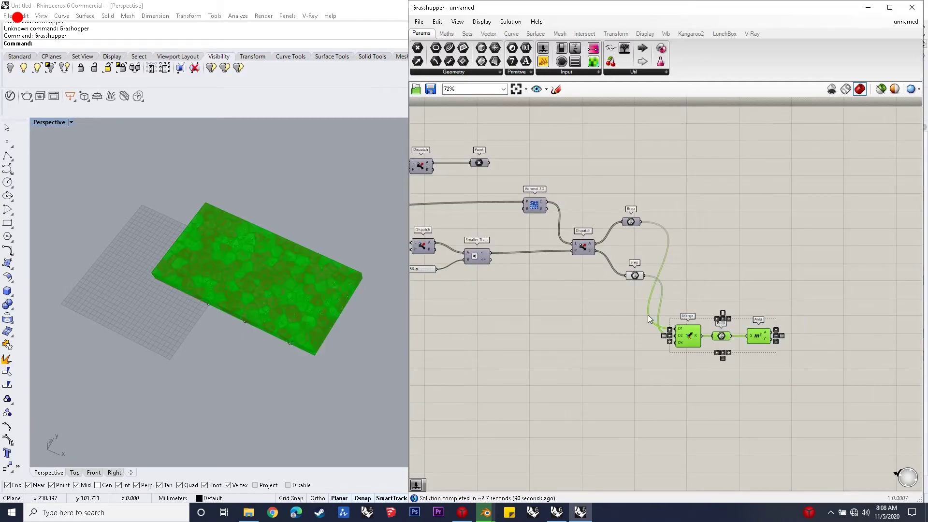
key(Delete)
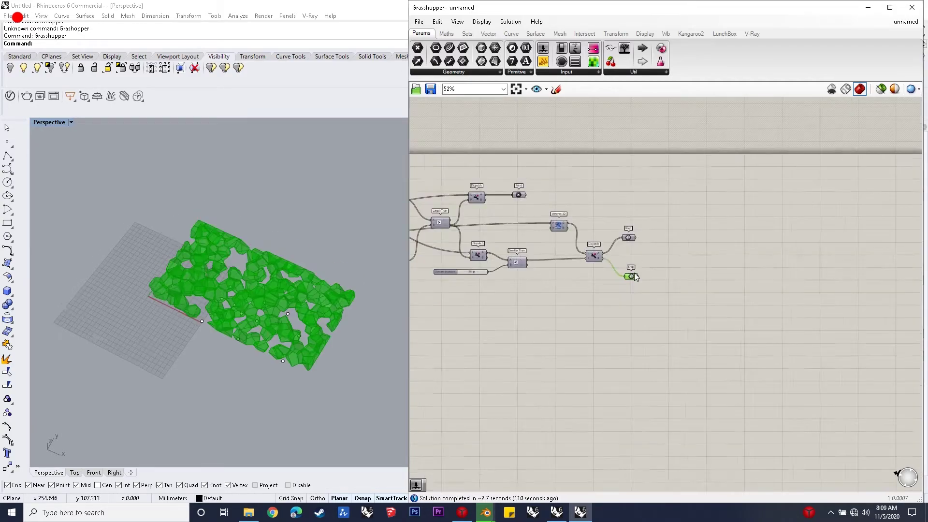
click(658, 297)
Step: Set the Second Number slider feeding Smaller Than to 71
scroll(658, 298, down, 2)
scroll(506, 277, up, 9)
mouse_move(534, 277)
mouse_down()
mouse_move(552, 278)
mouse_move(545, 279)
mouse_up()
scroll(467, 275, down, 7)
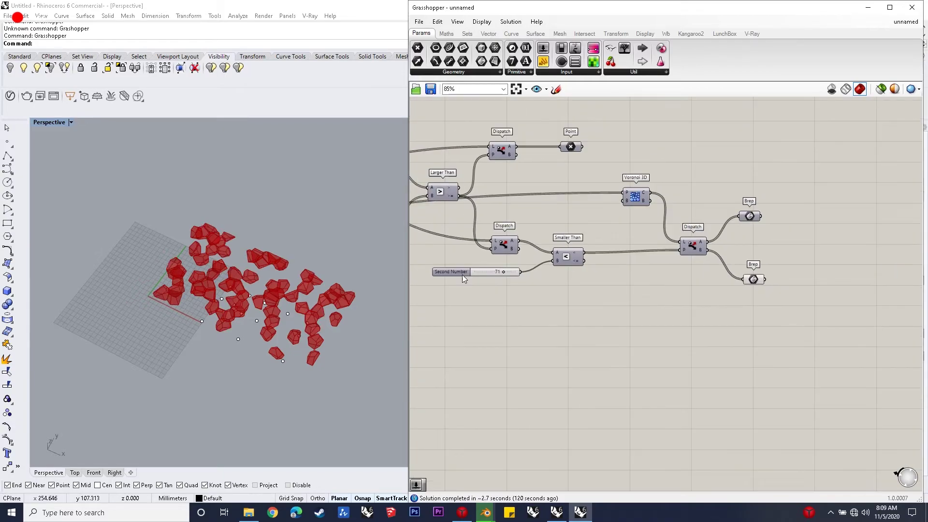
Step: Add a Random Split List component after Dispatch's lower Brep parameter and connect that Brep to its L input
scroll(658, 276, up, 5)
drag(675, 285, 675, 288)
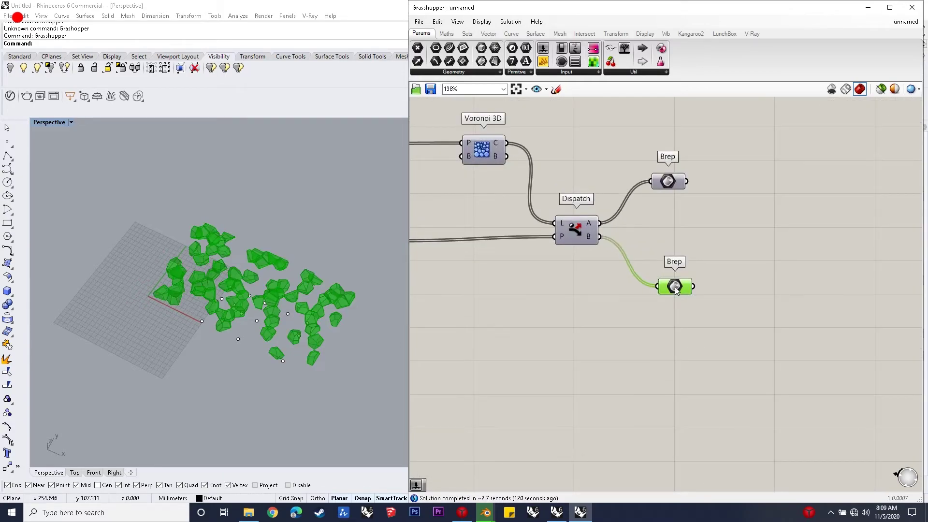
click(748, 277)
double_click(744, 298)
text(split br)
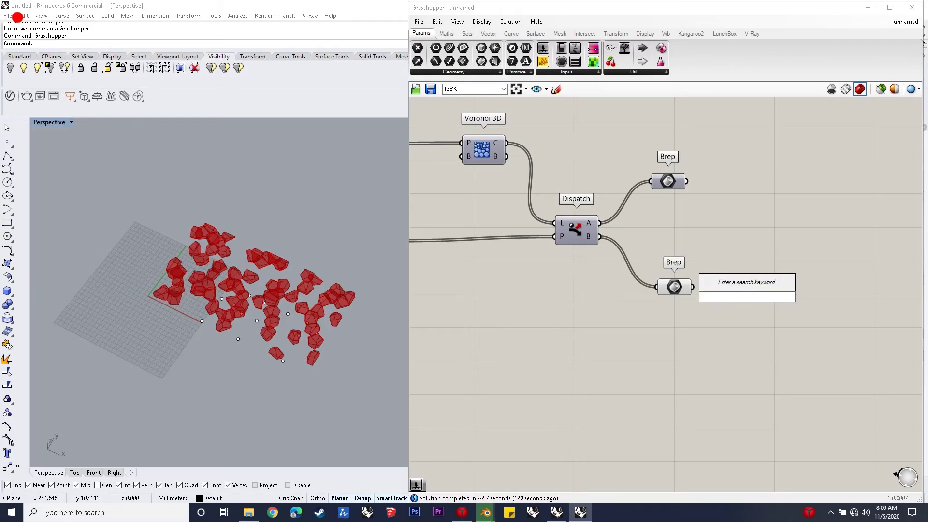
text(ep)
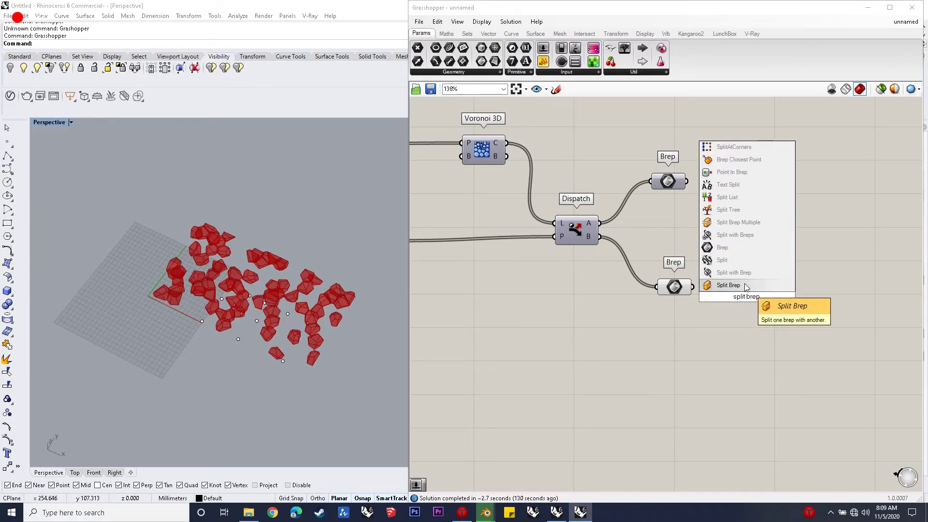
text(random)
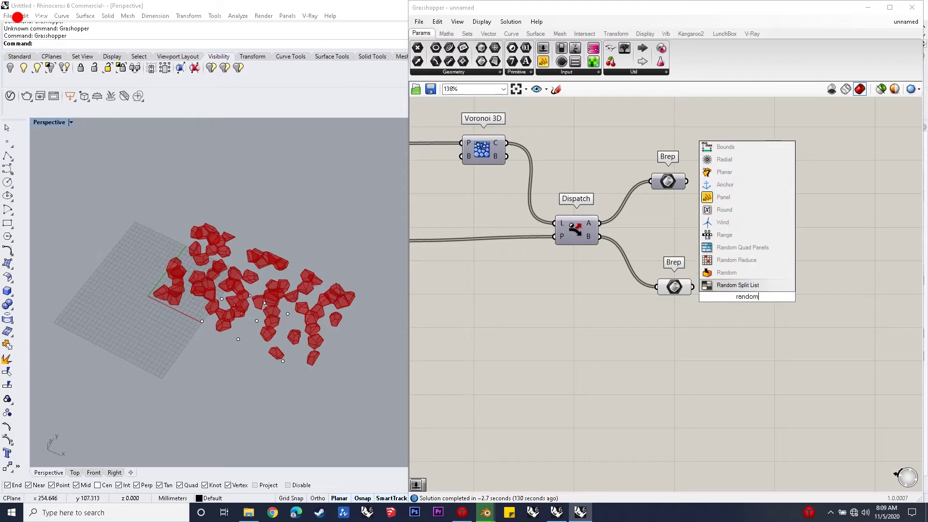
text( split list)
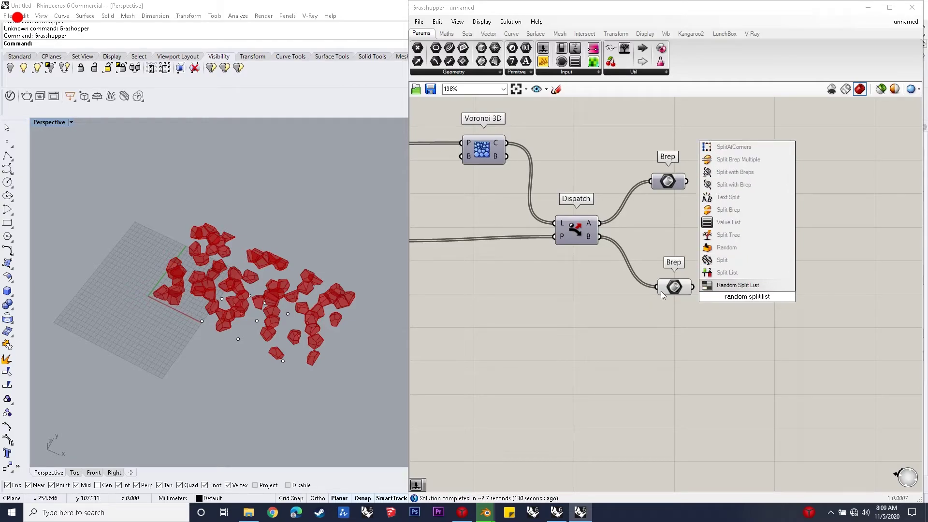
click(728, 287)
drag(693, 288, 793, 300)
Step: Add a number slider with value 5 and connect it to Random Split List's R input
double_click(699, 340)
text(5)
key(Return)
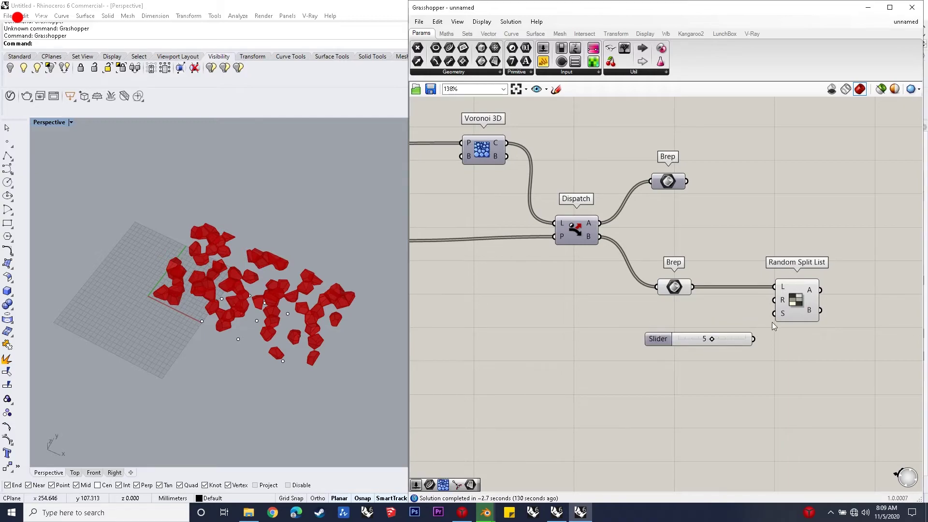
drag(763, 323, 700, 319)
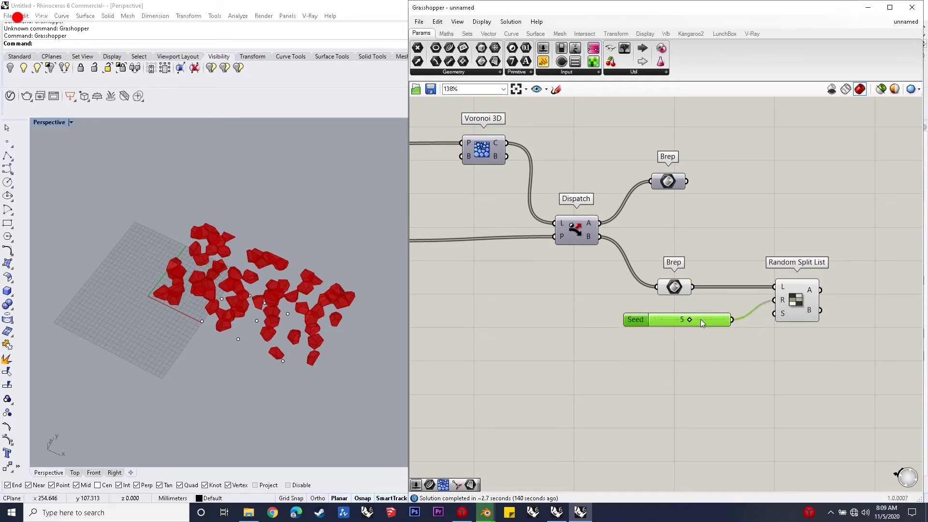
Step: Connect a new number slider to Random Split List's S input and set it to 0.6
double_click(701, 353)
text(slider)
key(Return)
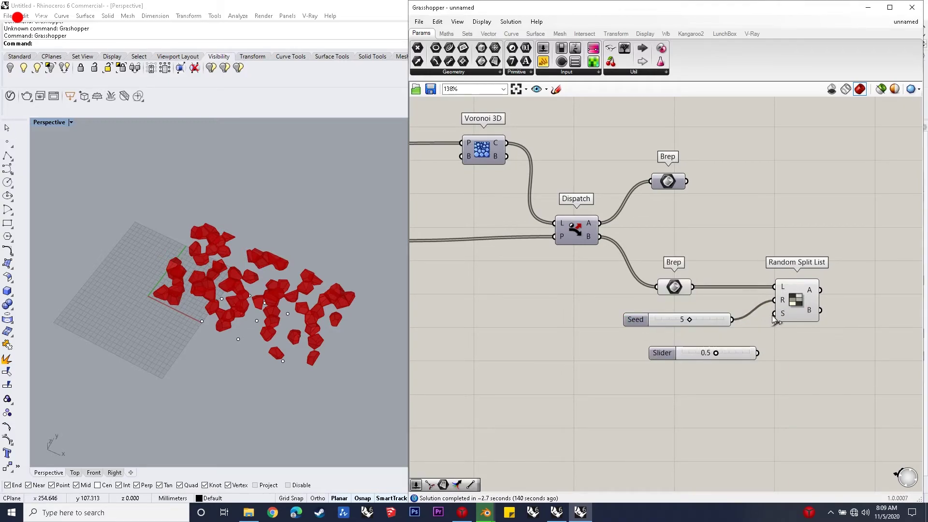
drag(774, 313, 725, 344)
click(851, 270)
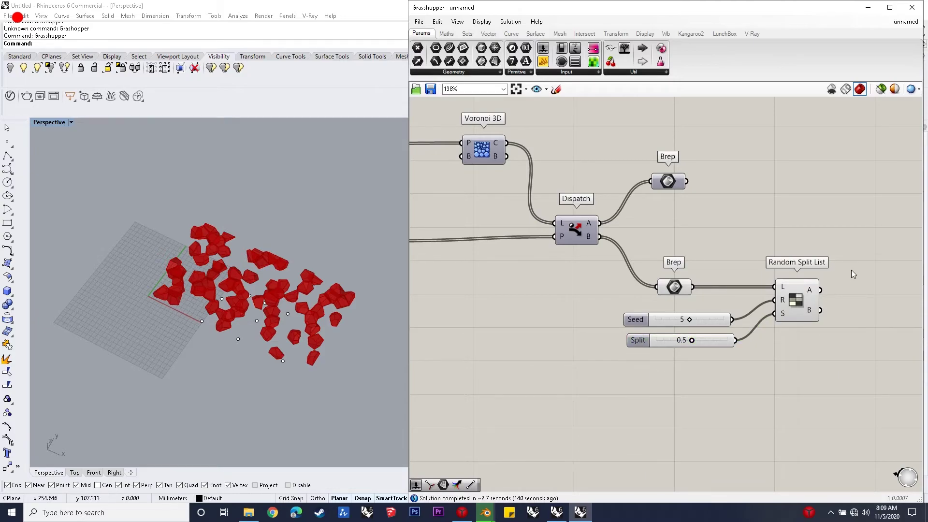
scroll(739, 347, up, 1)
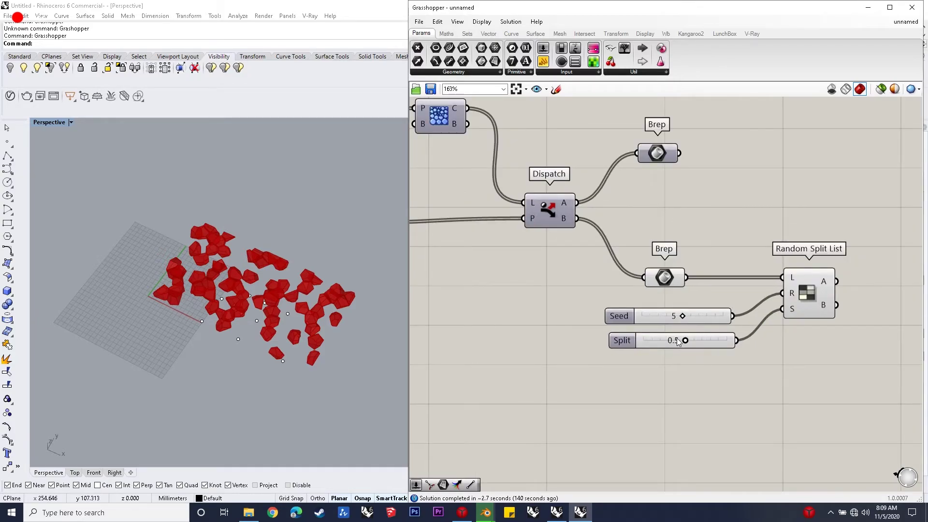
Step: Add two Brep parameters after Random Split List and connect its A output to the upper one and B to the lower one
double_click(888, 263)
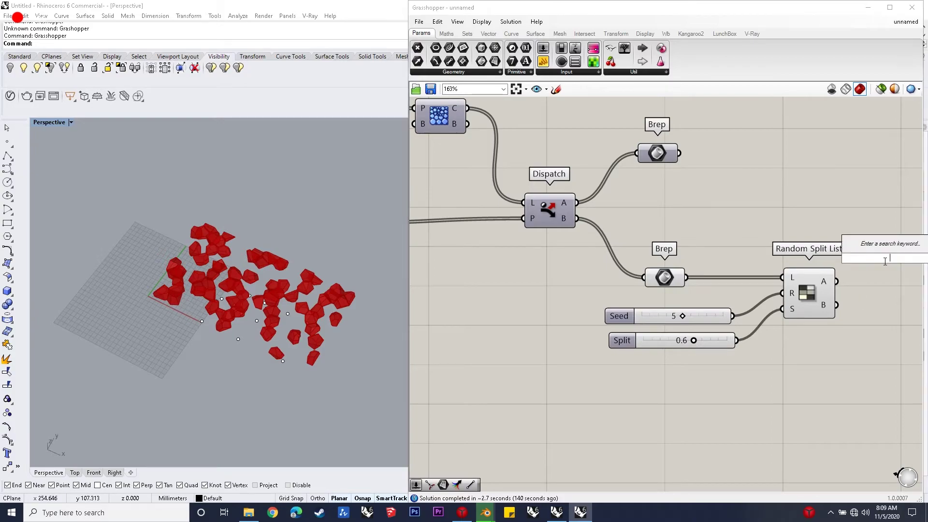
text(brep)
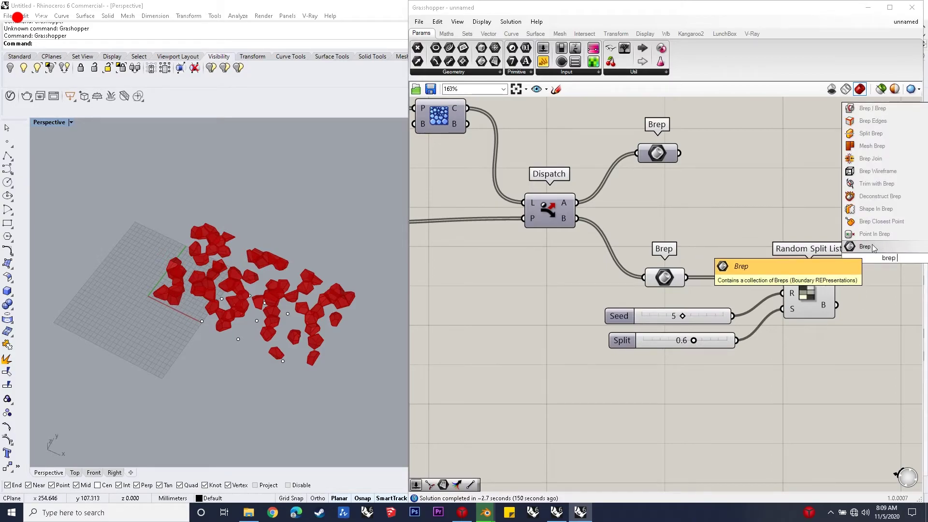
click(852, 247)
alt+drag(899, 267, 896, 358)
drag(837, 305, 878, 360)
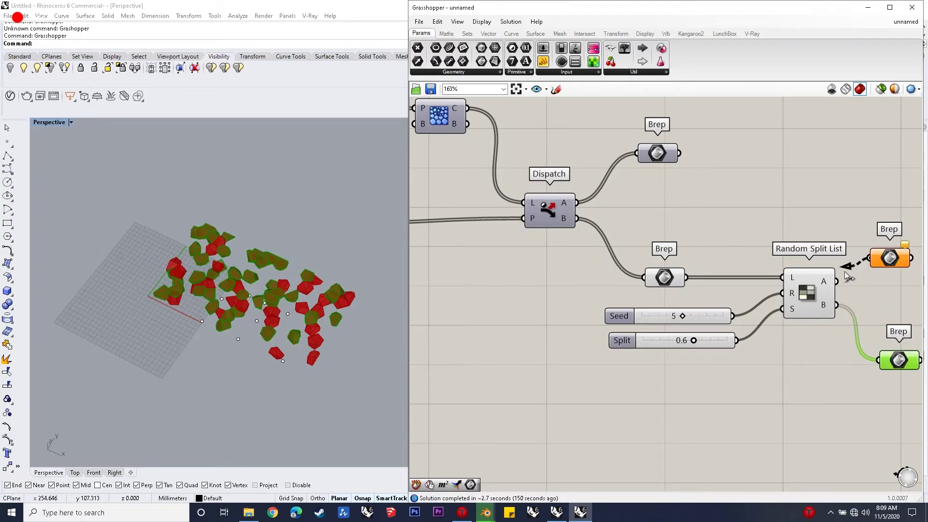
drag(846, 276, 838, 281)
Step: Turn off the preview of Random Split List's upper Brep and of the upstream components up to both Dispatch Breps
click(889, 258)
middle_click(888, 259)
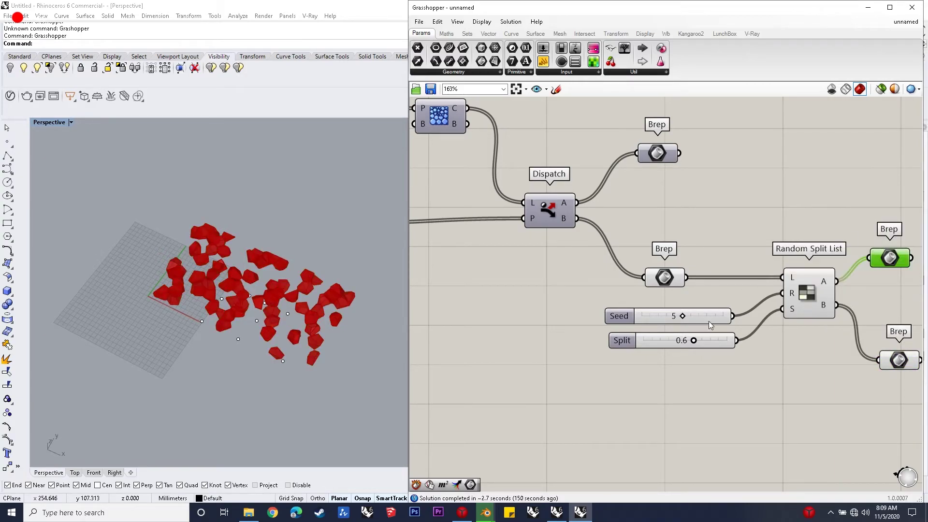
drag(693, 341, 709, 341)
scroll(728, 311, down, 3)
drag(725, 302, 369, 145)
middle_click(593, 199)
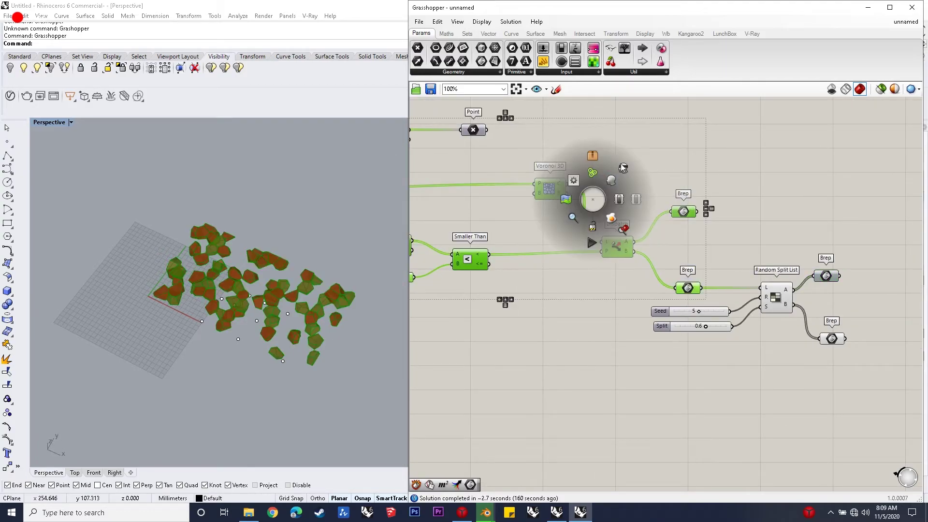
click(622, 170)
click(741, 370)
Step: Turn off the preview of the Random Split List component
scroll(703, 329, up, 3)
drag(701, 329, 709, 330)
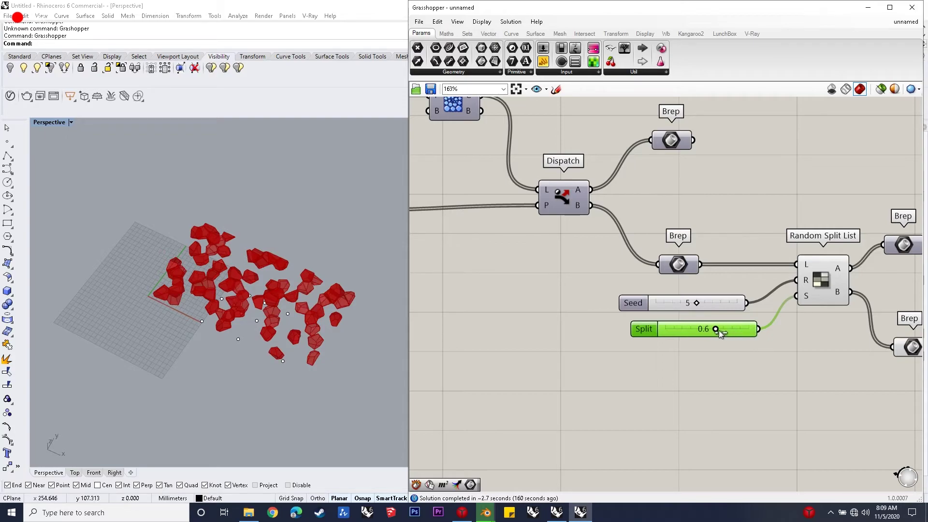
scroll(727, 311, down, 5)
drag(766, 325, 725, 270)
middle_click(762, 300)
click(789, 272)
click(719, 352)
Step: Try the Split slider at 1.0 and vary the Seed slider
scroll(730, 332, up, 6)
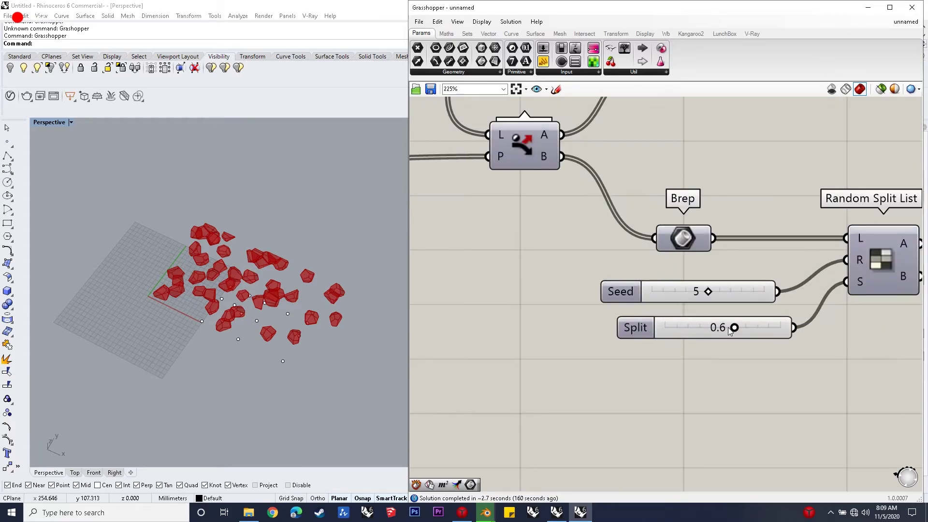
drag(735, 329, 799, 341)
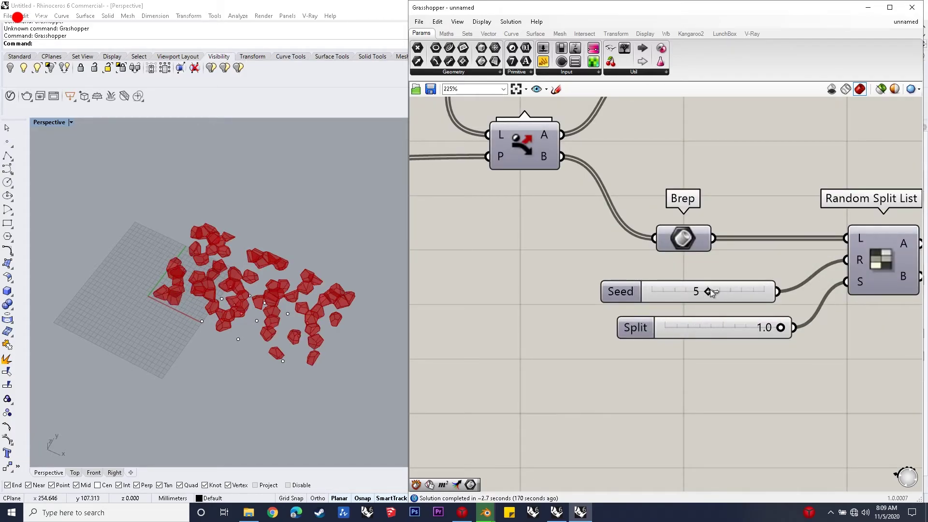
drag(737, 294, 708, 294)
scroll(644, 292, down, 4)
scroll(713, 287, up, 2)
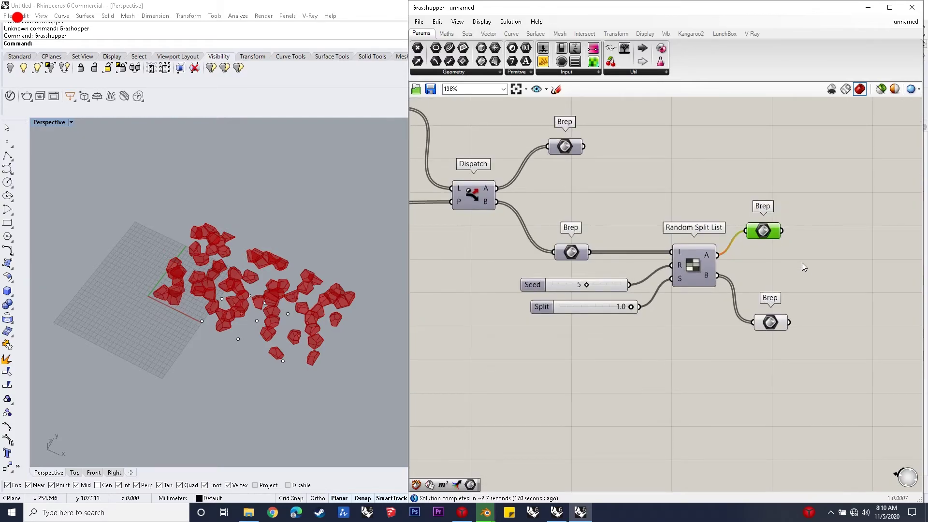
Step: Set the Split slider to 0.8 and the Seed slider to 7
scroll(677, 296, up, 1)
drag(651, 307, 634, 308)
mouse_move(598, 282)
mouse_down()
mouse_move(628, 284)
mouse_move(610, 288)
mouse_up()
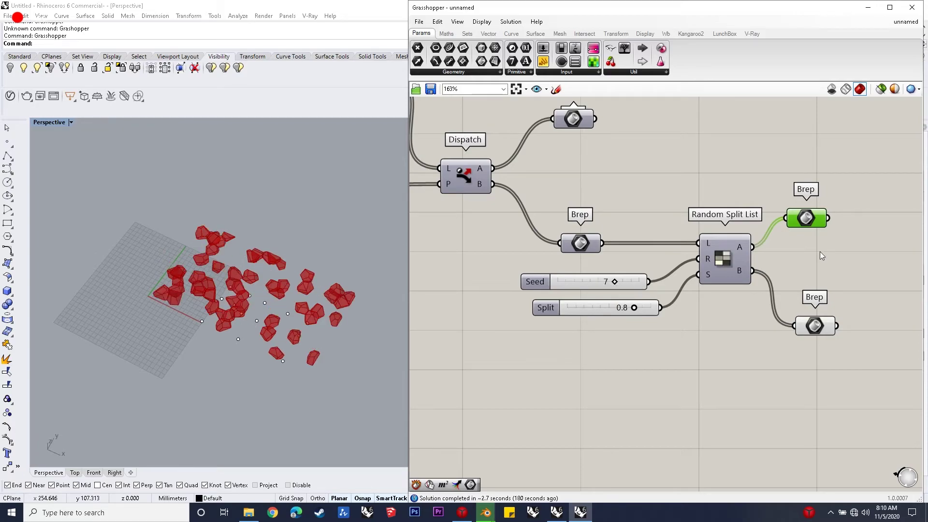
scroll(812, 281, down, 2)
scroll(757, 296, up, 2)
Step: Turn on the preview of the Brep parameter fed by Random Split List's A output
click(756, 296)
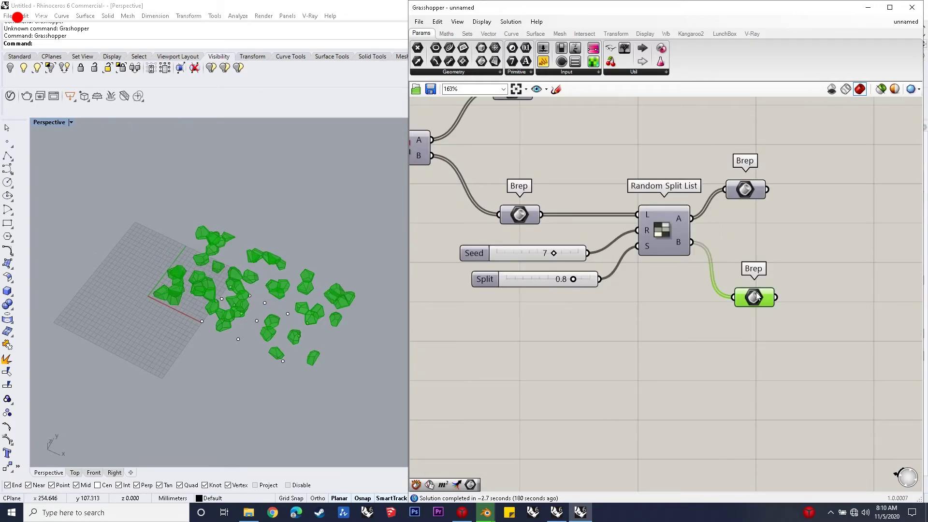
click(753, 191)
middle_click(752, 188)
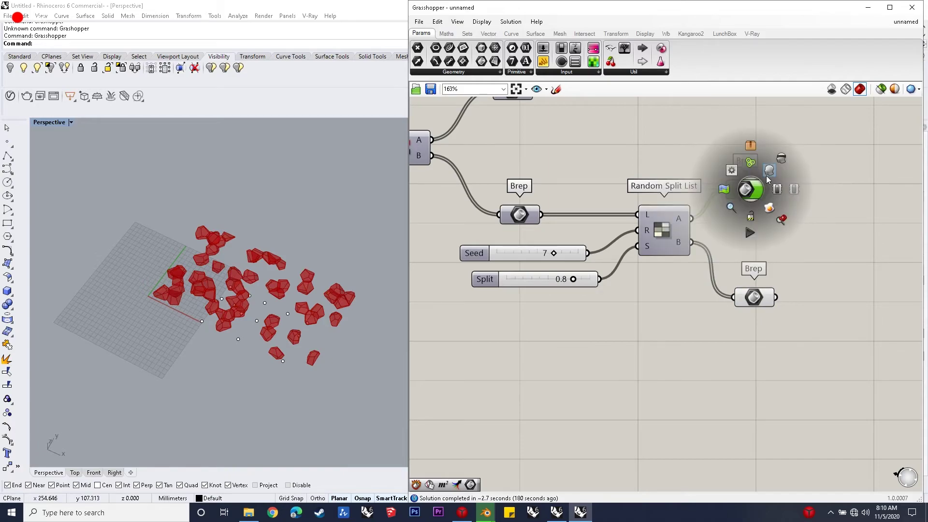
click(770, 170)
click(791, 248)
click(747, 188)
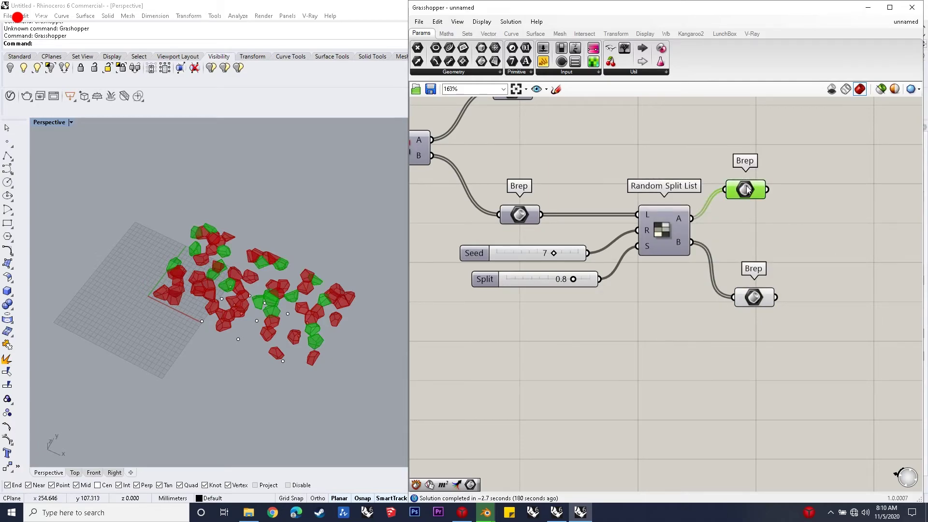
right_click(747, 189)
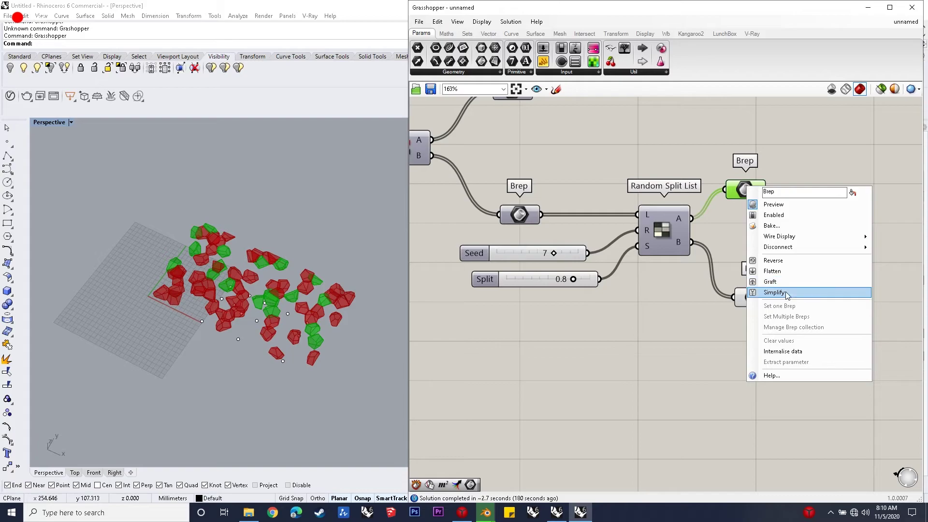
click(854, 166)
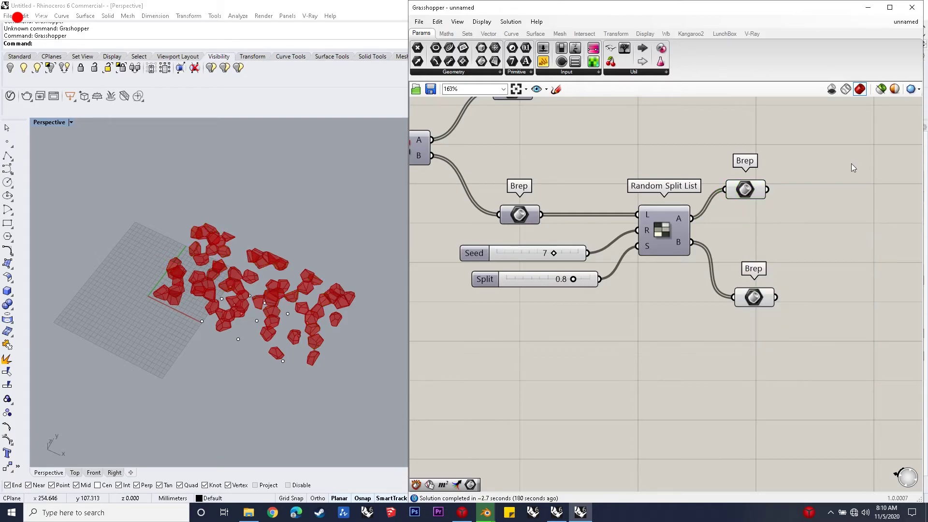
Step: Add a Merge component after Random Split List's two Breps and connect the upper one to D1 and the lower one to D2
double_click(833, 243)
text(me)
key(Return)
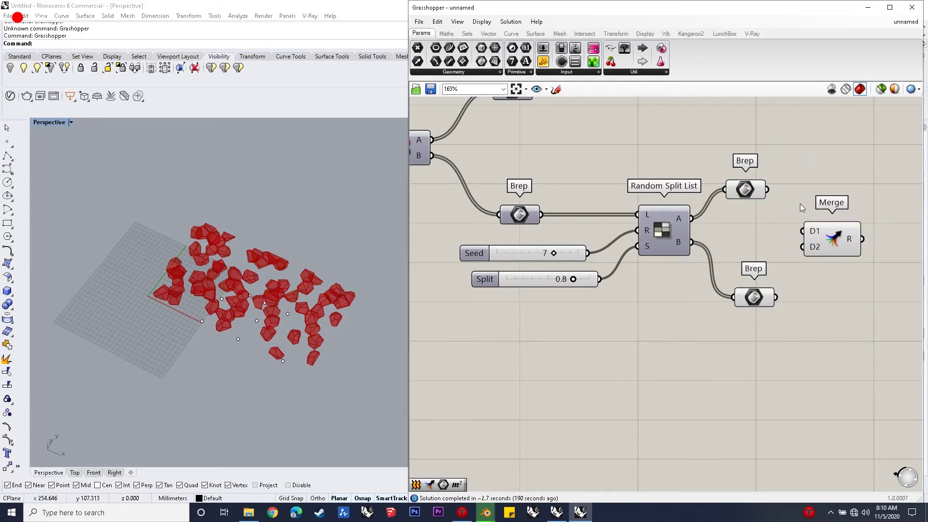
drag(767, 190, 803, 231)
drag(775, 296, 803, 247)
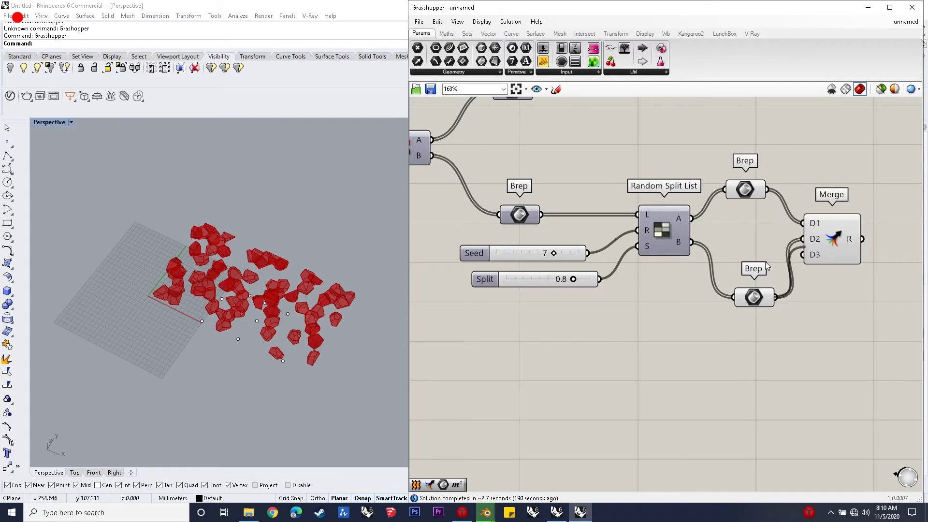
scroll(777, 259, down, 3)
click(776, 256)
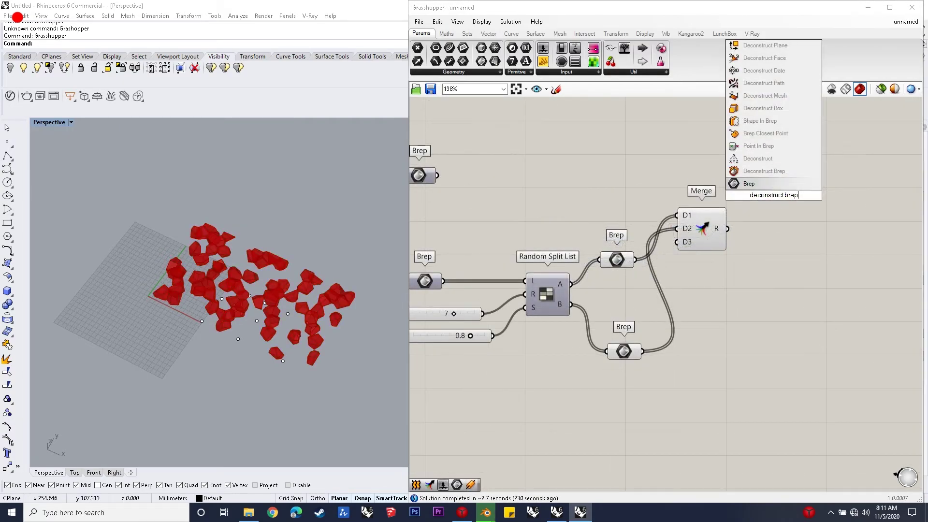
Step: Add a Deconstruct Brep component fed by Merge's R output, and add a Pipe component beside it
click(785, 172)
drag(765, 184, 781, 226)
double_click(844, 213)
text(pipe)
key(Return)
Step: Add a 0.05 number slider for Pipe's R input and connect Deconstruct Brep's E output to Pipe's C input
double_click(825, 301)
text(0.05)
key(Return)
scroll(676, 280, down, 3)
scroll(778, 274, up, 3)
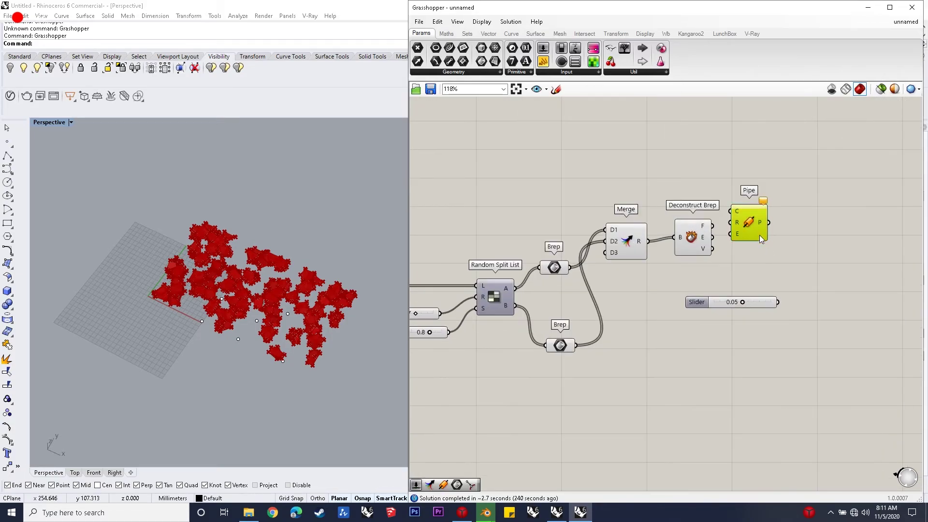
drag(760, 238, 817, 258)
drag(691, 242, 698, 248)
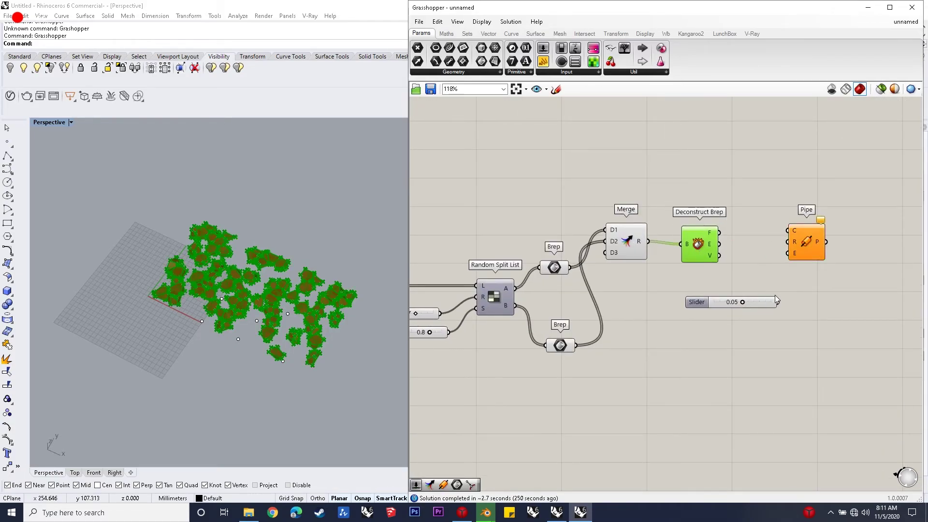
click(814, 304)
drag(788, 231, 719, 244)
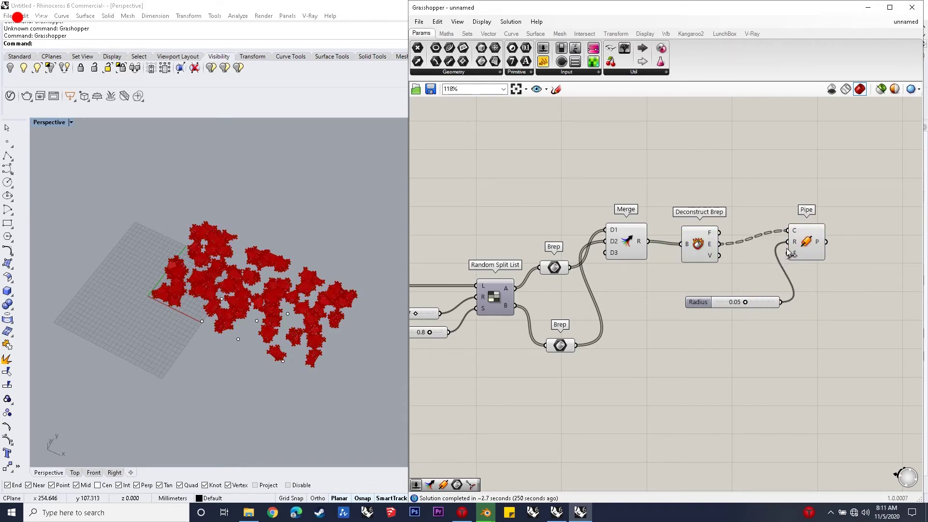
scroll(790, 248, up, 2)
click(831, 259)
scroll(840, 268, up, 1)
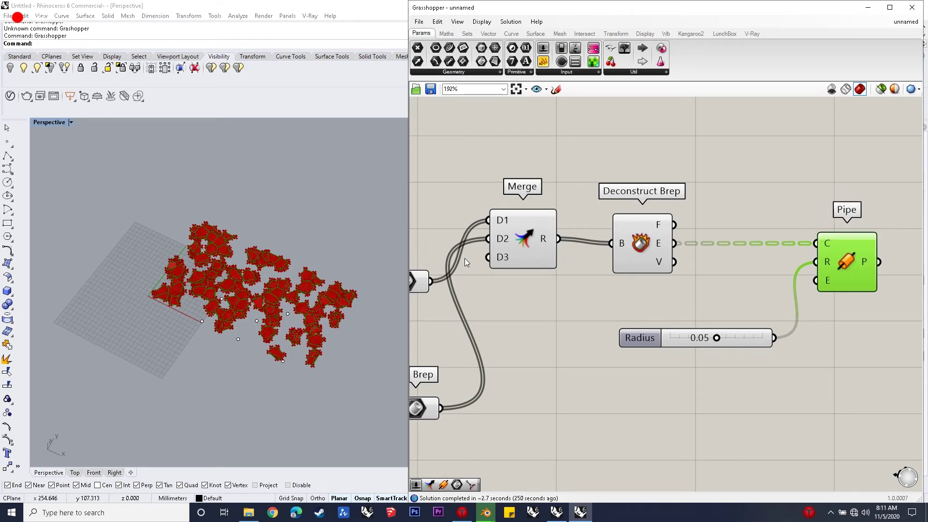
Step: Switch Rhino from the Perspective view to a maximized Top view and examine the piped cells
scroll(276, 202, down, 2)
scroll(750, 269, down, 5)
click(792, 333)
click(73, 121)
click(70, 132)
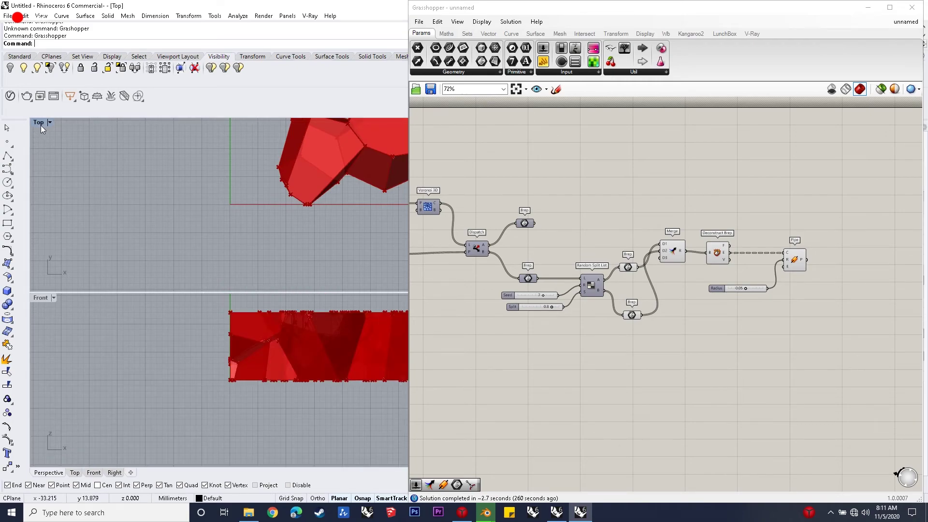
double_click(41, 126)
scroll(194, 270, down, 5)
scroll(198, 270, up, 6)
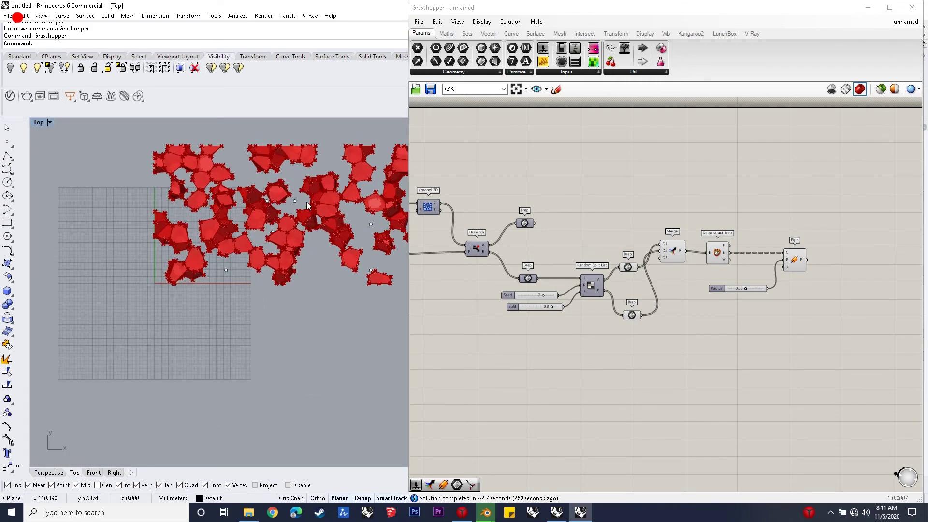
scroll(335, 199, down, 4)
scroll(349, 242, up, 2)
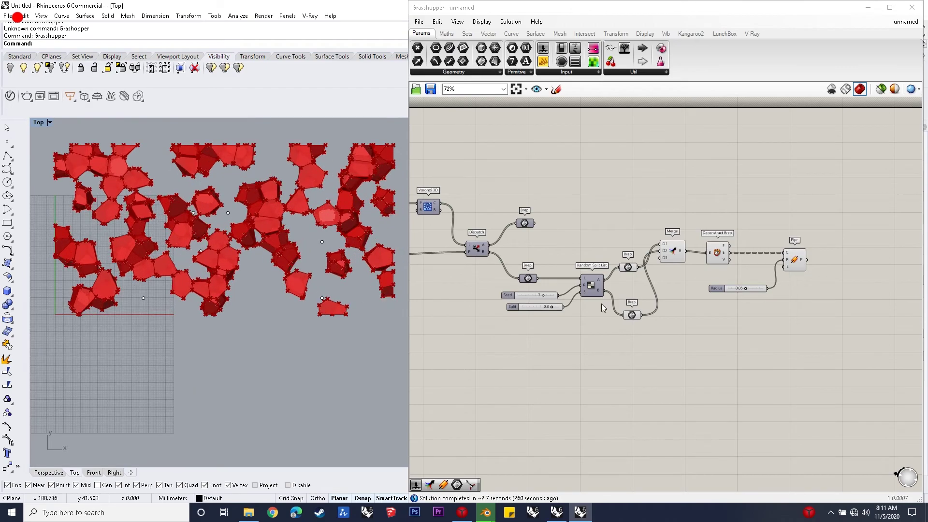
Step: Bake the Pipe component's geometry as a group onto the Default layer
click(796, 260)
right_click(795, 261)
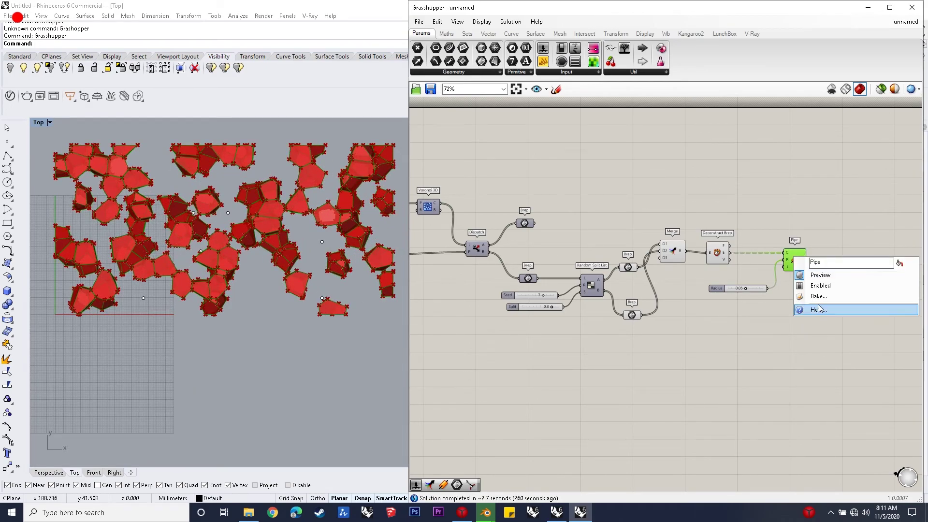
click(803, 308)
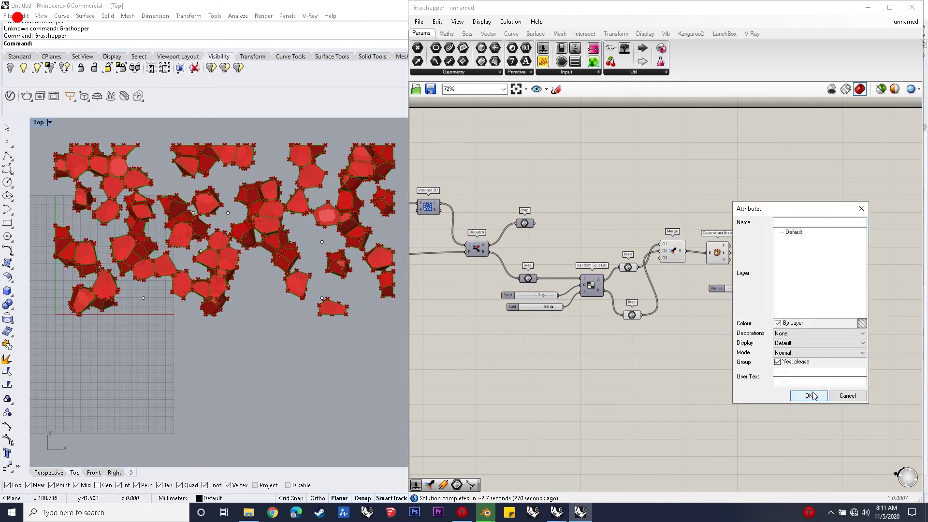
click(809, 396)
click(681, 375)
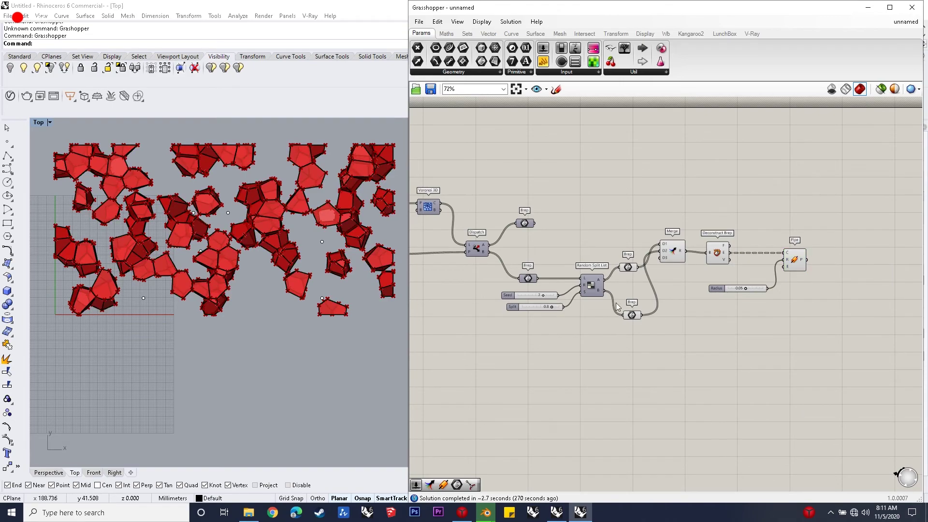
click(628, 267)
right_click(631, 269)
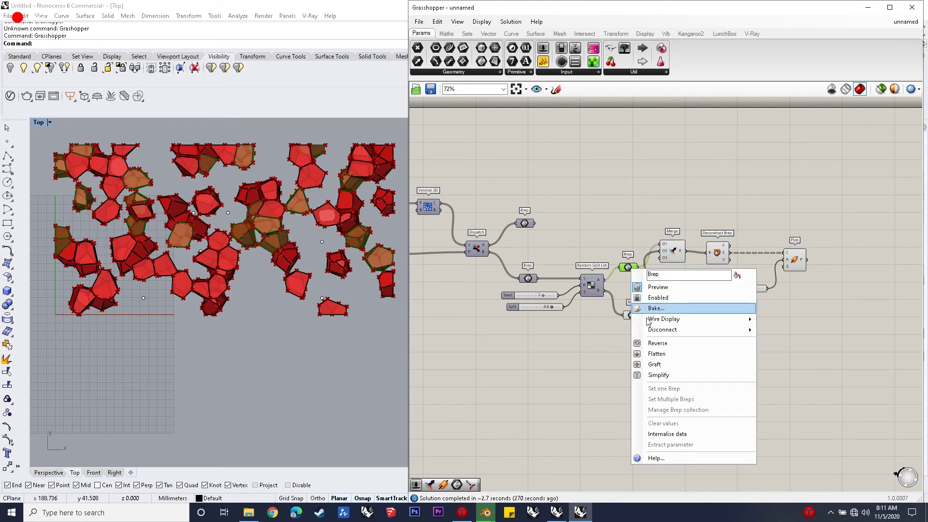
click(672, 364)
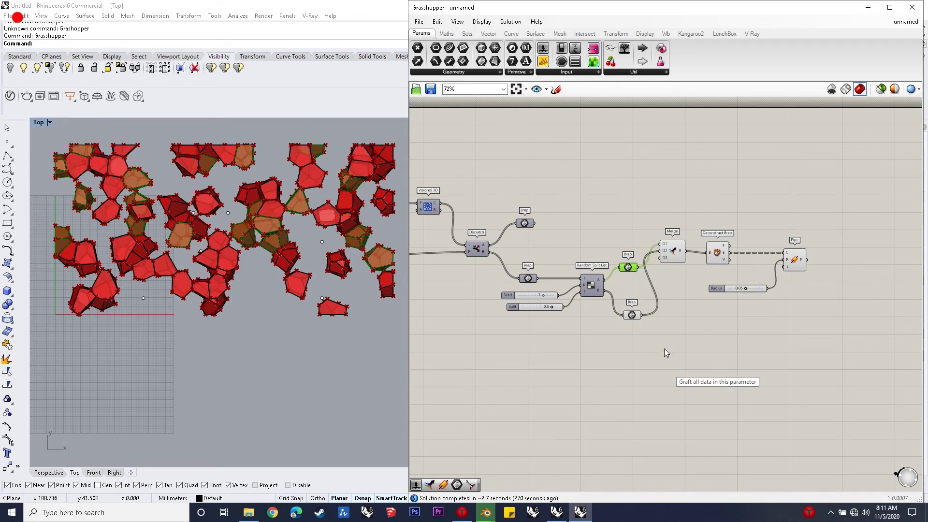
right_click(627, 269)
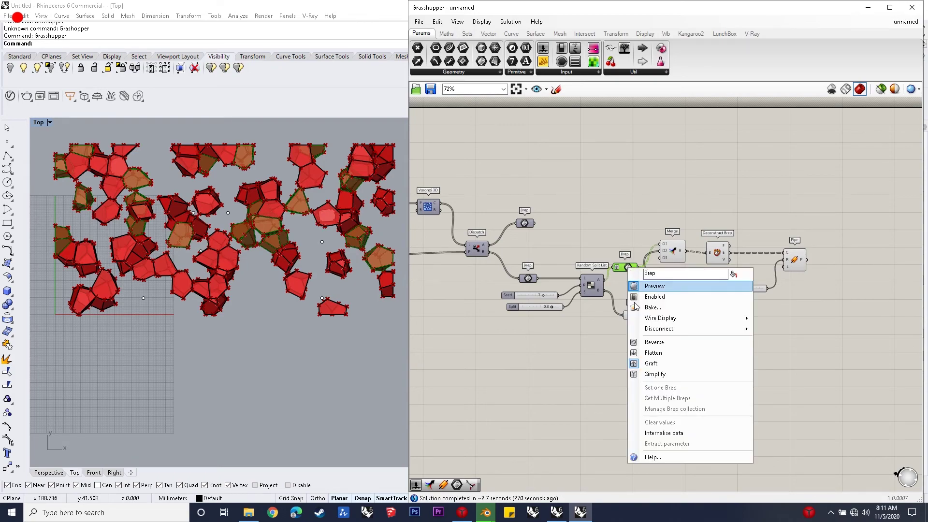
click(650, 364)
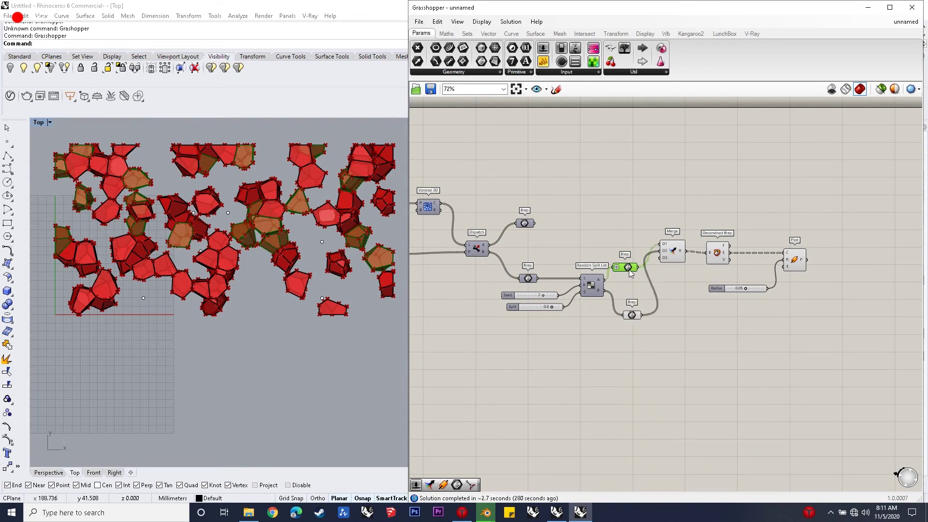
Step: Bake both Brep parameters after Random Split List onto the Default layer, each as a group
right_click(636, 273)
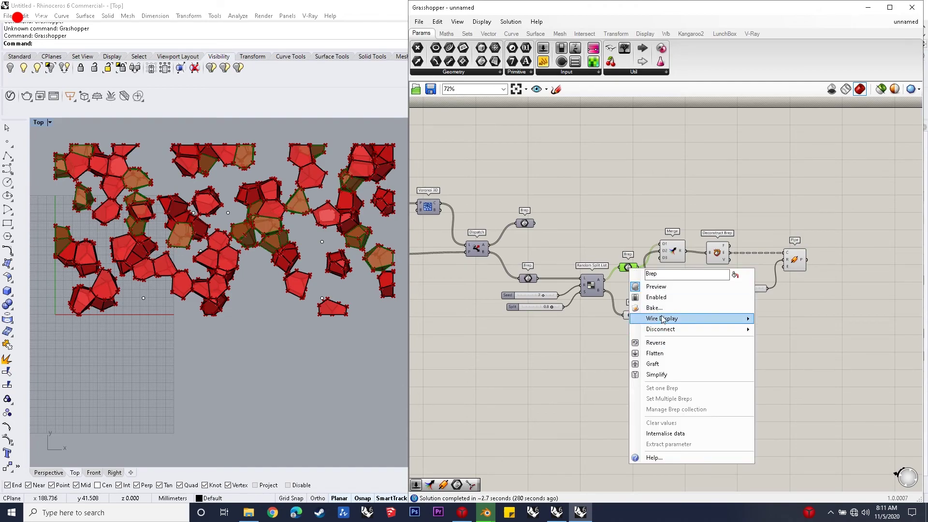
click(647, 308)
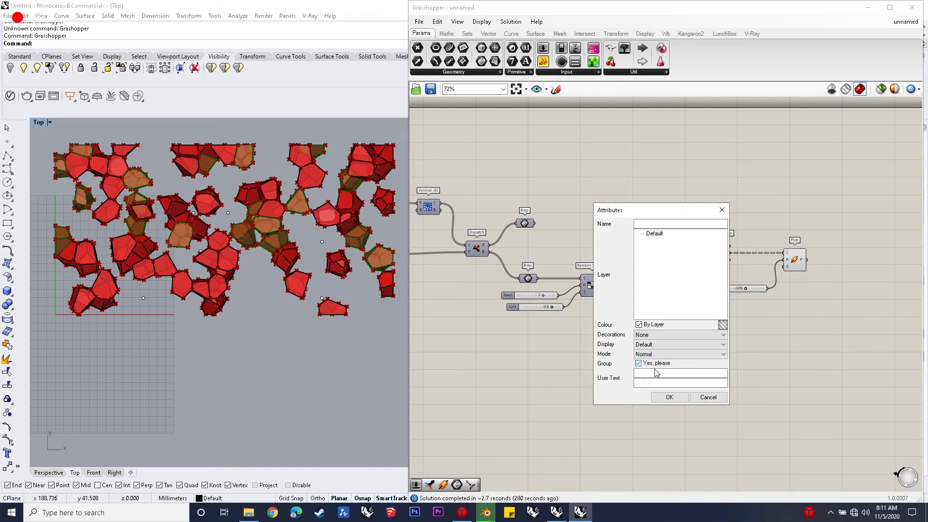
click(669, 396)
click(632, 315)
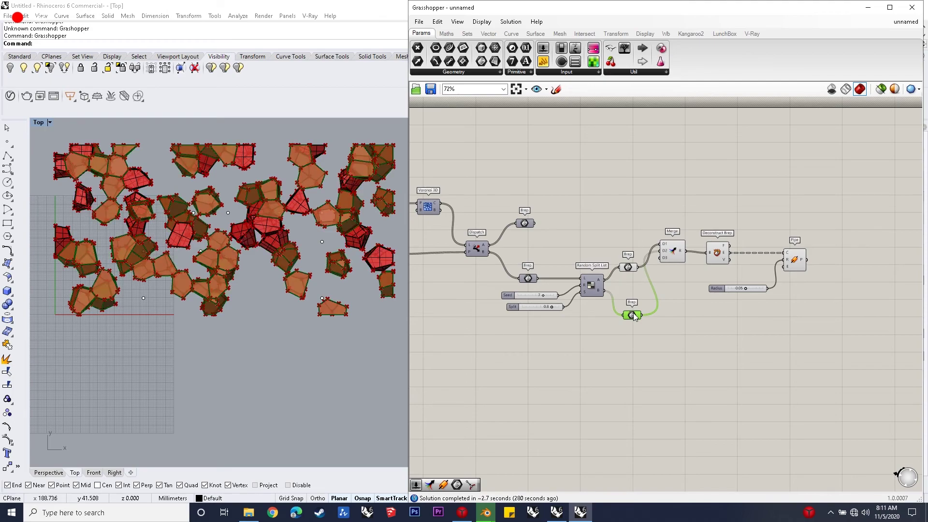
right_click(633, 315)
click(667, 346)
click(673, 437)
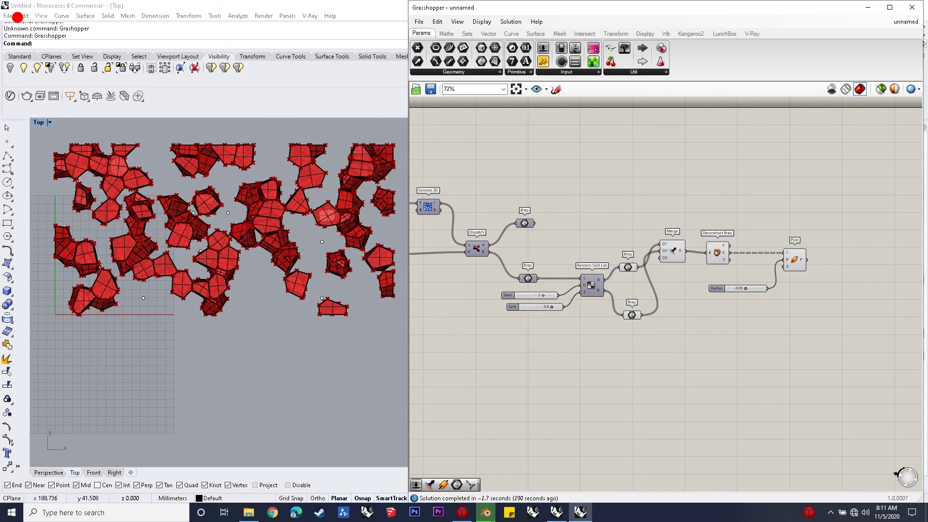
Step: Minimize the Grasshopper window and replace the maximized Top view with a maximized Perspective view
click(869, 7)
scroll(511, 254, down, 3)
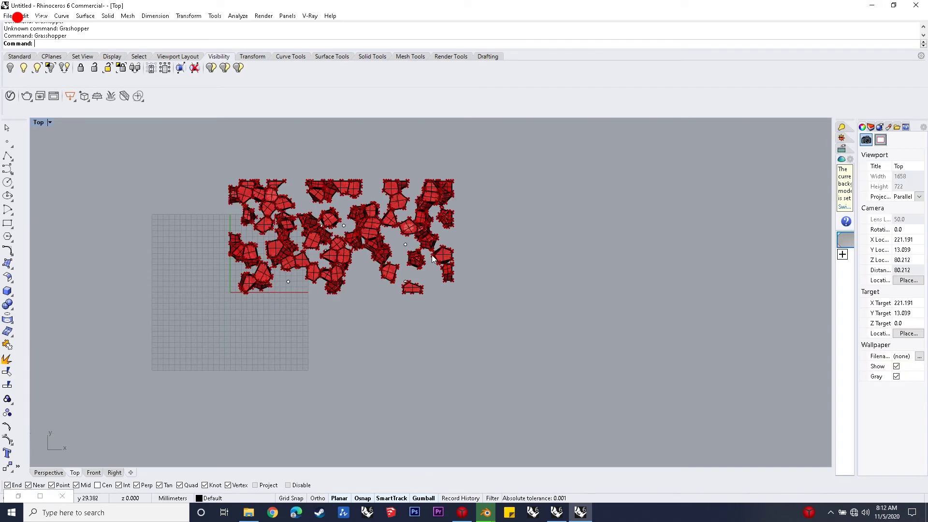
double_click(39, 122)
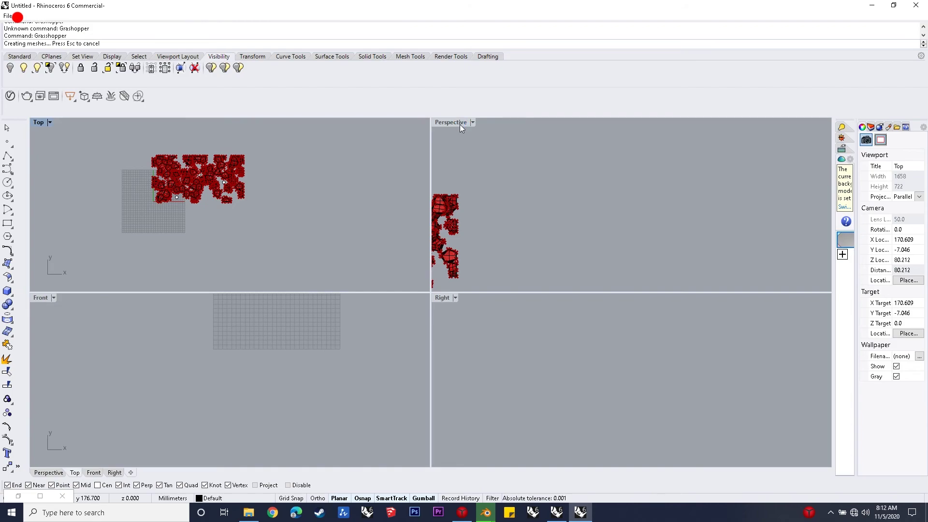
double_click(456, 122)
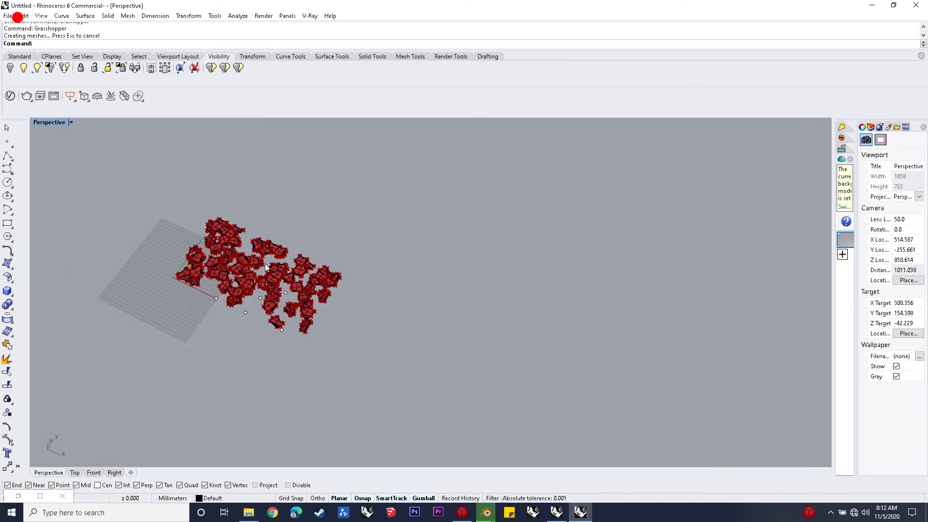
Step: Set the Perspective viewport to Rendered display mode and view the cells from a low side angle
click(71, 122)
click(73, 157)
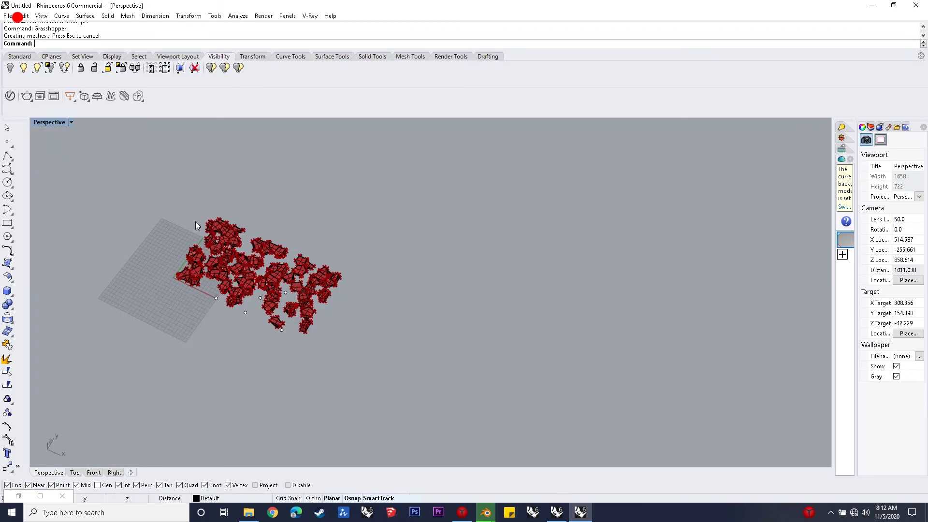
scroll(229, 230, up, 5)
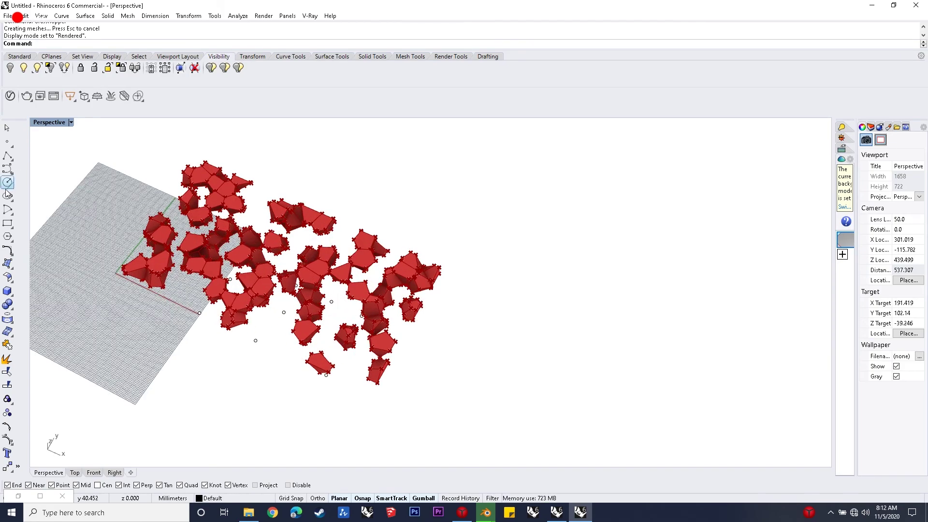
right_drag(304, 262, 300, 213)
scroll(282, 246, up, 2)
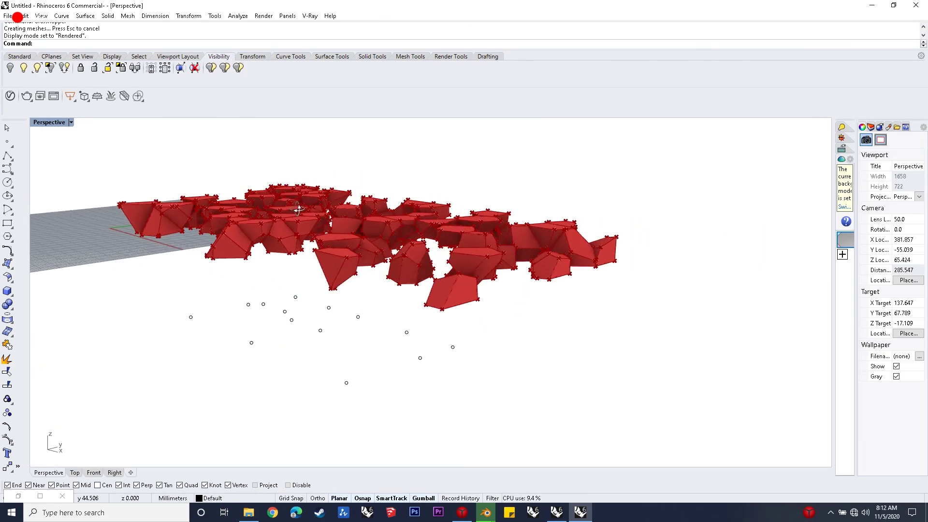